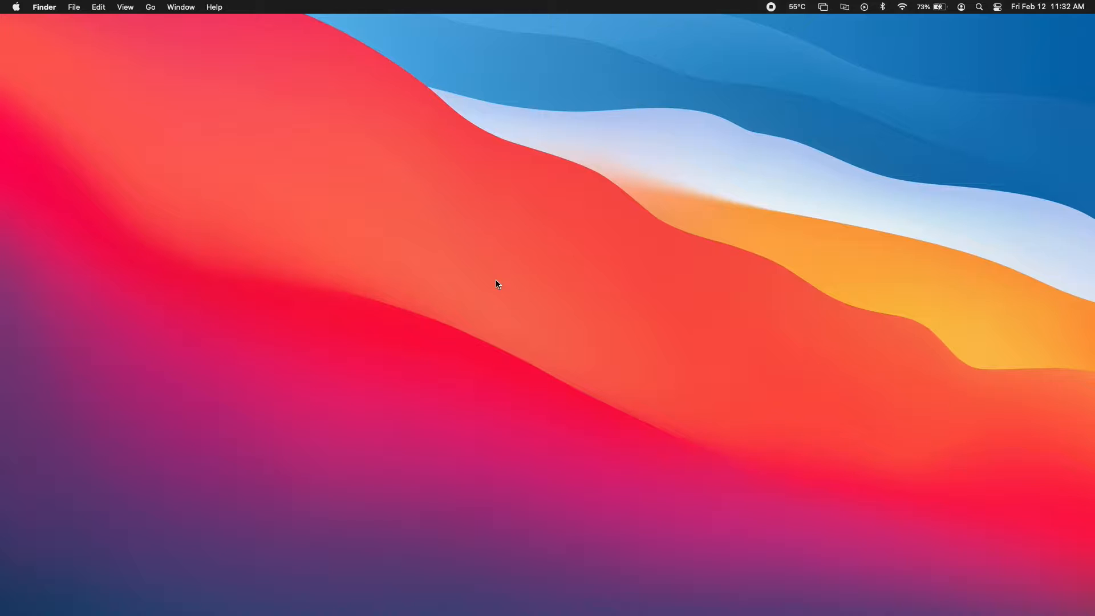
Search Bing for 'virtualbox' in Safari and open the VirtualBox 6.1 download page on virtualbox.org
{"action": "mouse_move", "coordinate": [205, 598]}
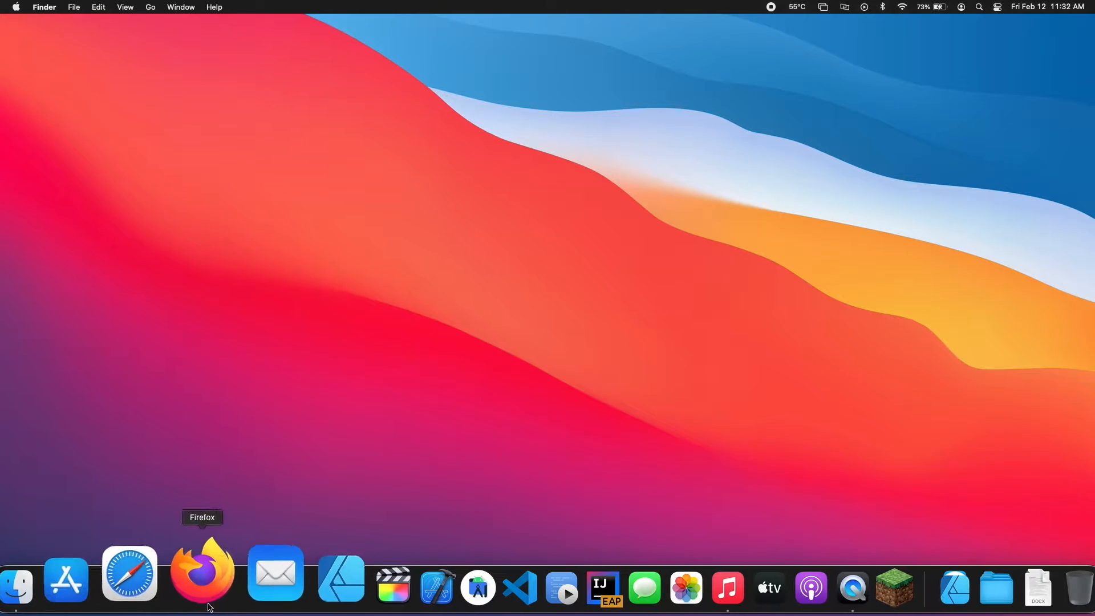
{"action": "left_click", "coordinate": [156, 562]}
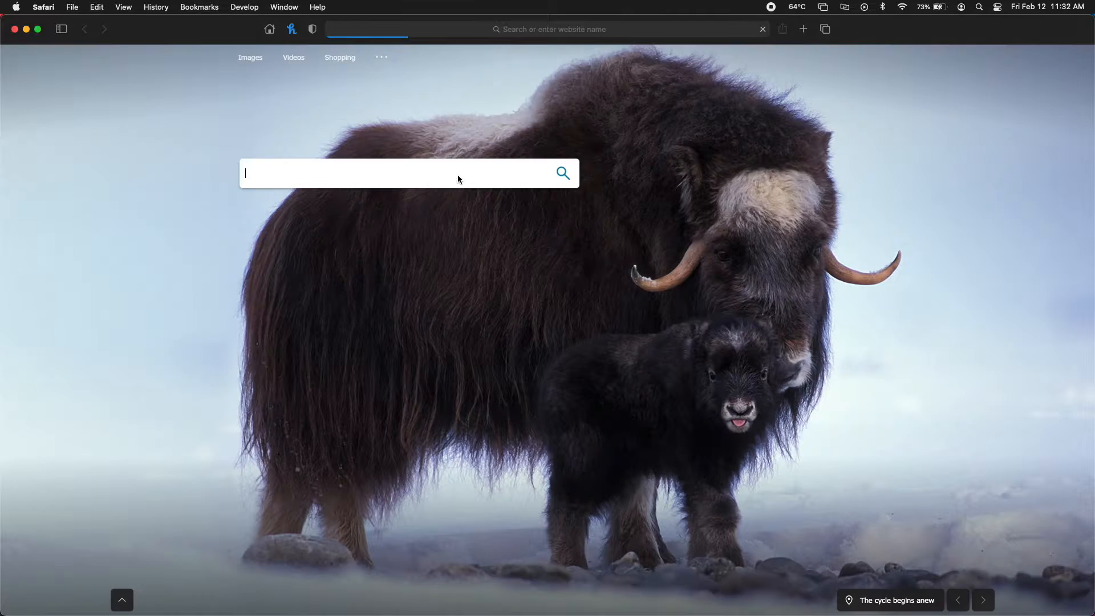
{"action": "left_click", "coordinate": [458, 175]}
{"action": "type", "text": "virtualbox"}
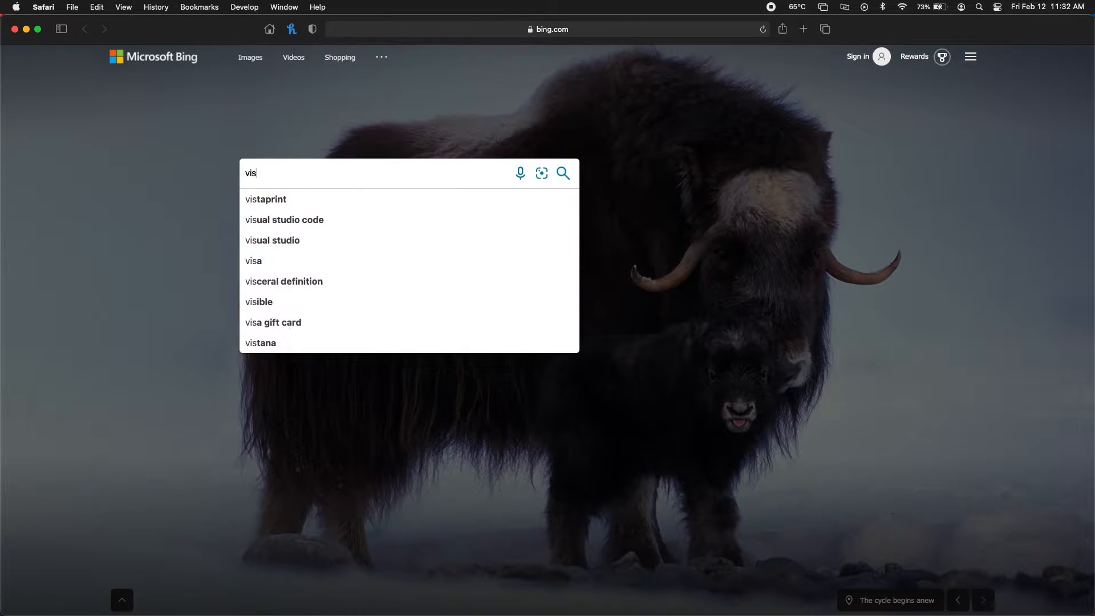
{"action": "key", "text": "Return"}
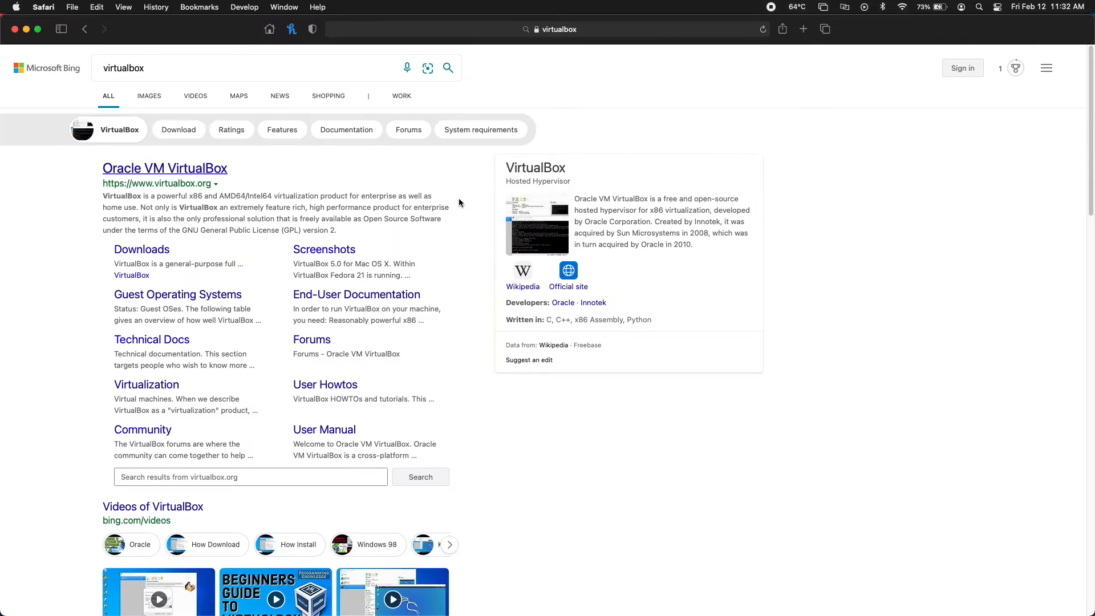
{"action": "left_click", "coordinate": [195, 169]}
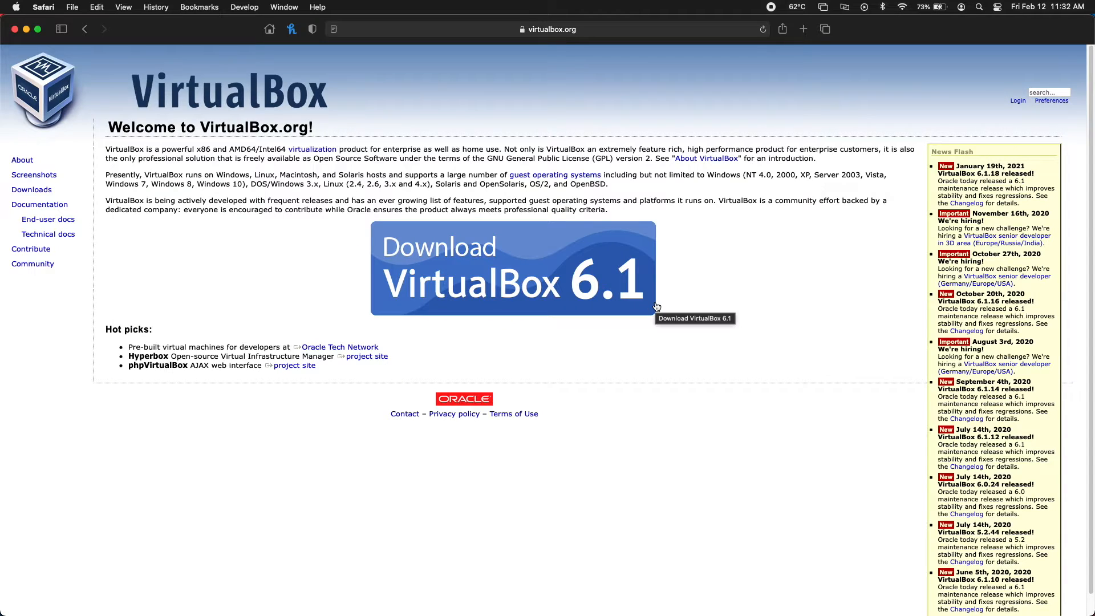
{"action": "left_click", "coordinate": [555, 283]}
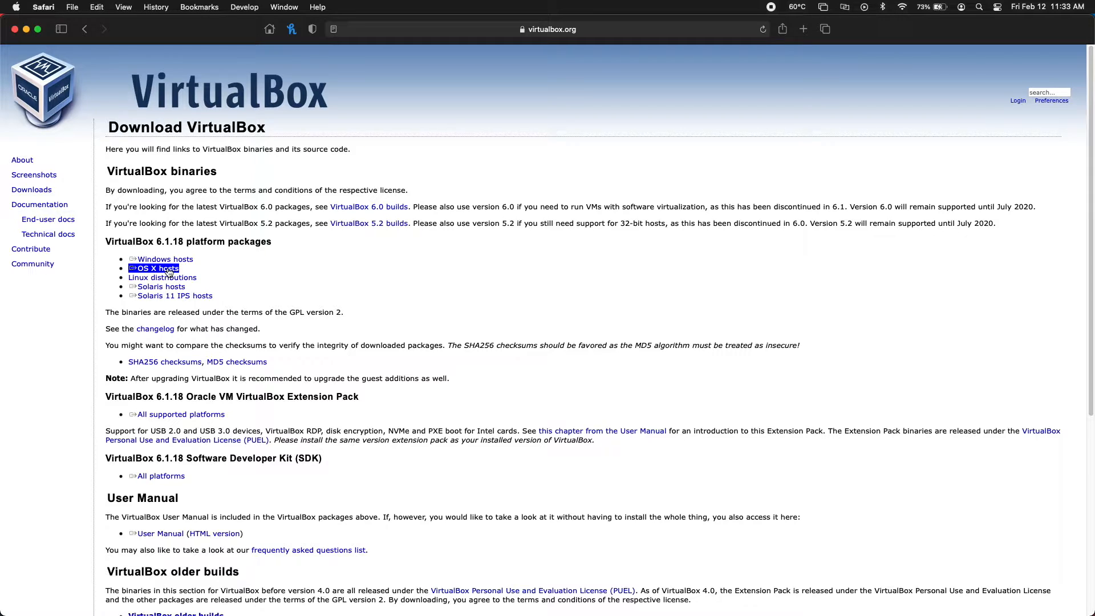
Download VirtualBox-6.1.18-142142-OSX.dmg for OS X hosts and open it from the Downloads stack
{"action": "left_click", "coordinate": [169, 272]}
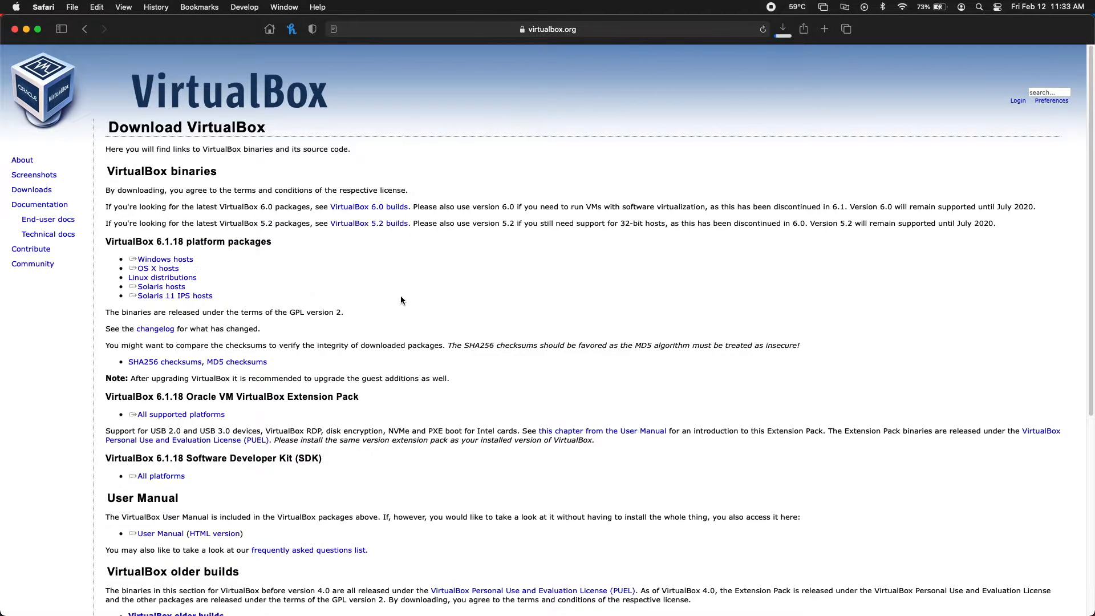
{"action": "left_click", "coordinate": [973, 588]}
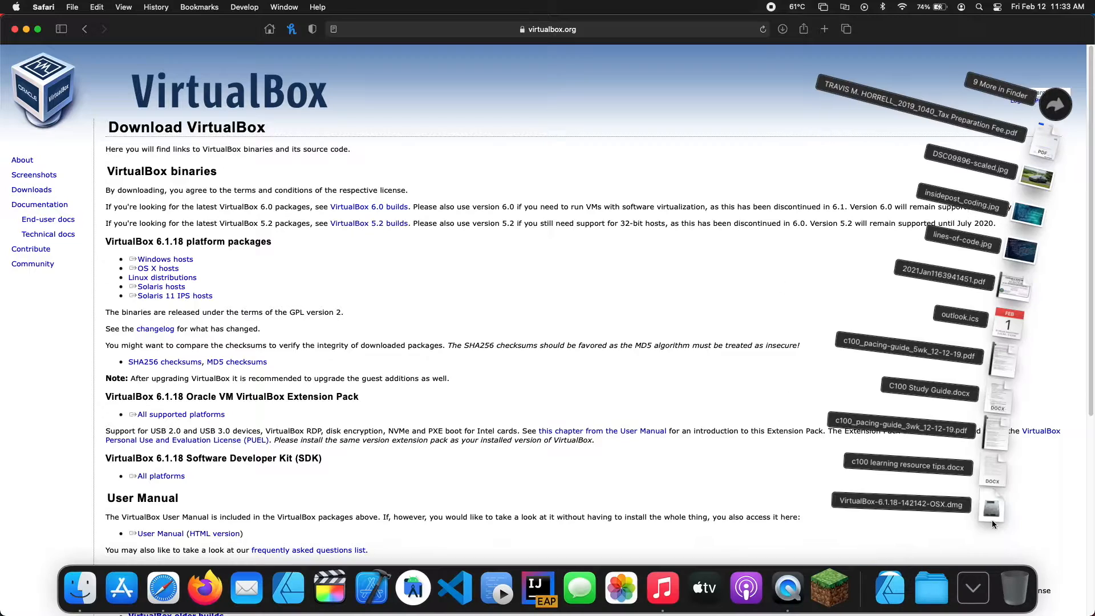
{"action": "left_click", "coordinate": [992, 524]}
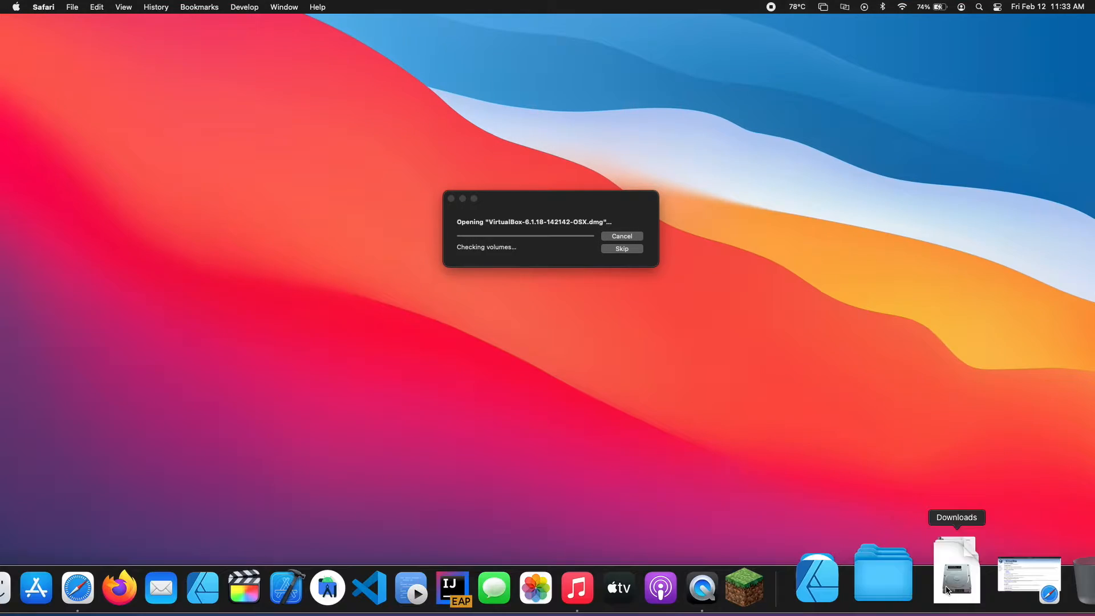
{"action": "left_click", "coordinate": [961, 585]}
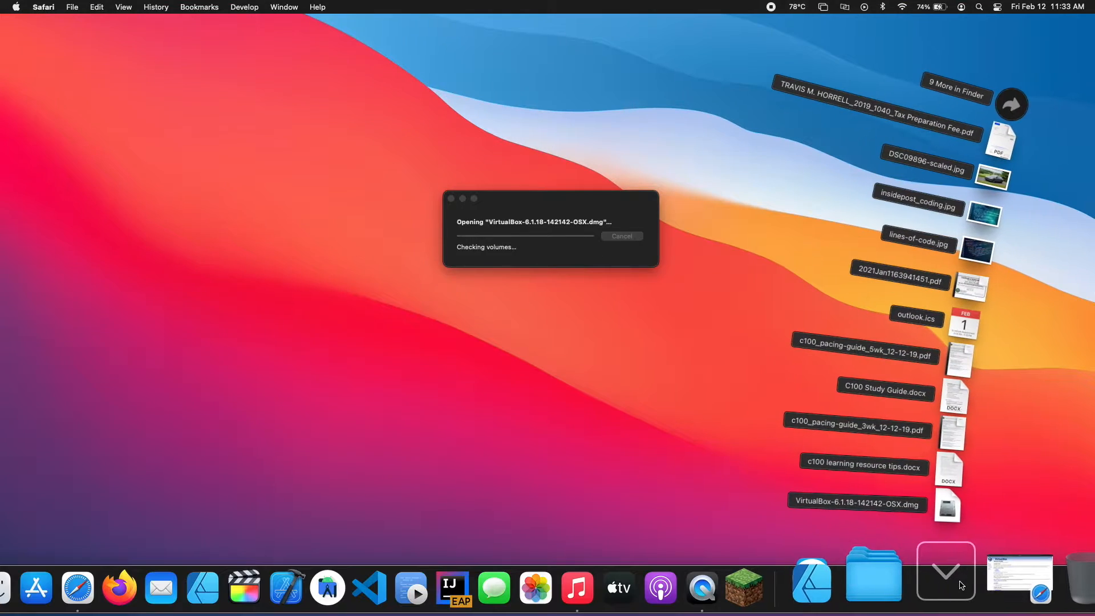
{"action": "left_click", "coordinate": [960, 582]}
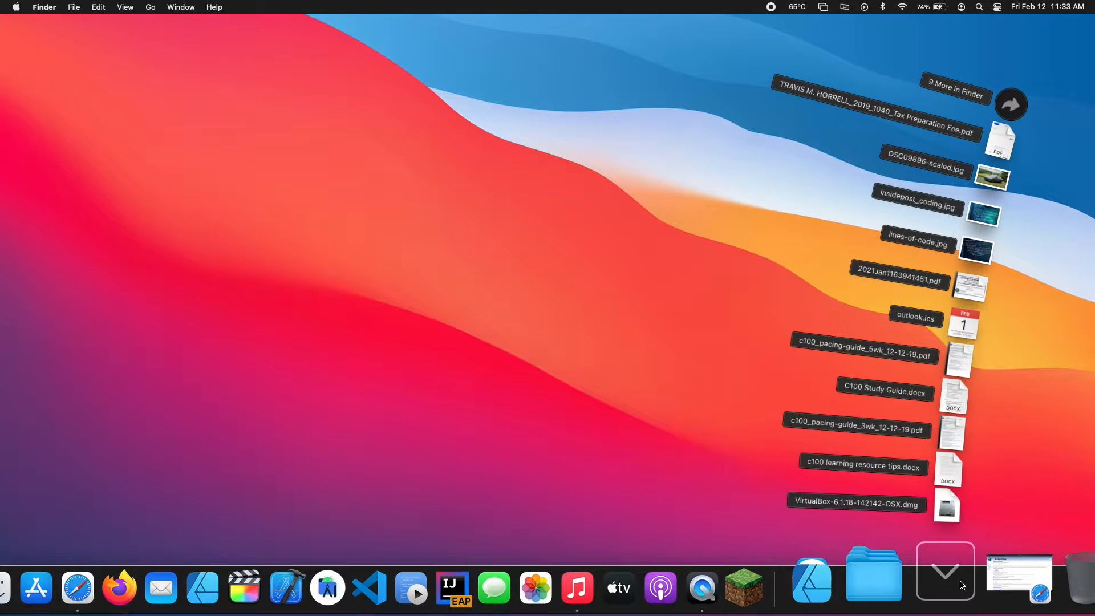
{"action": "left_click", "coordinate": [962, 584]}
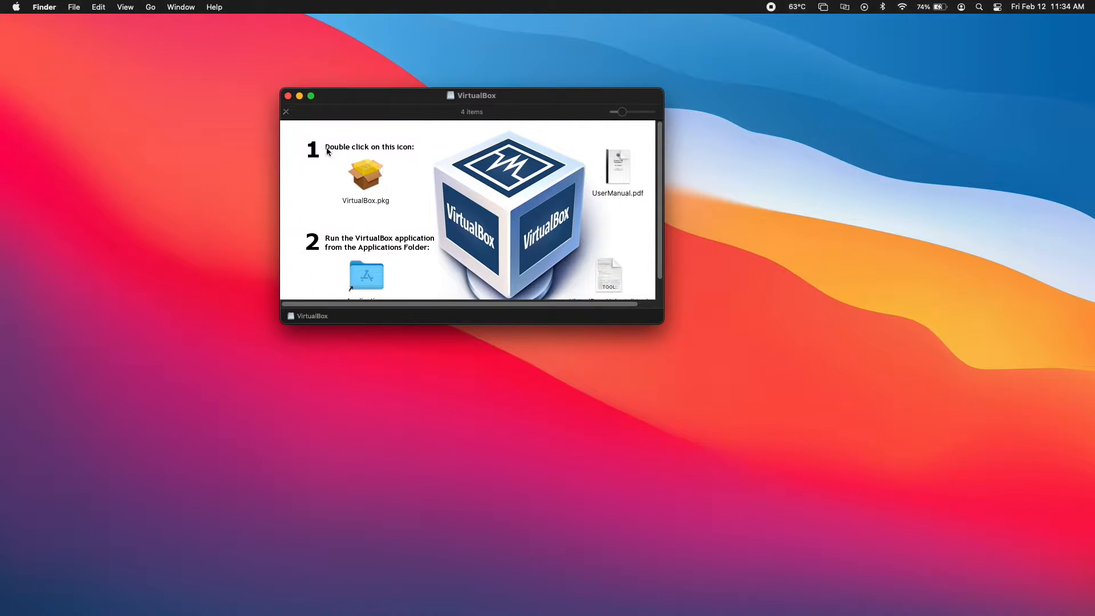
Run VirtualBox.pkg, install on Macintosh HD with the account password, and dismiss the extension notice
{"action": "double_click", "coordinate": [368, 176]}
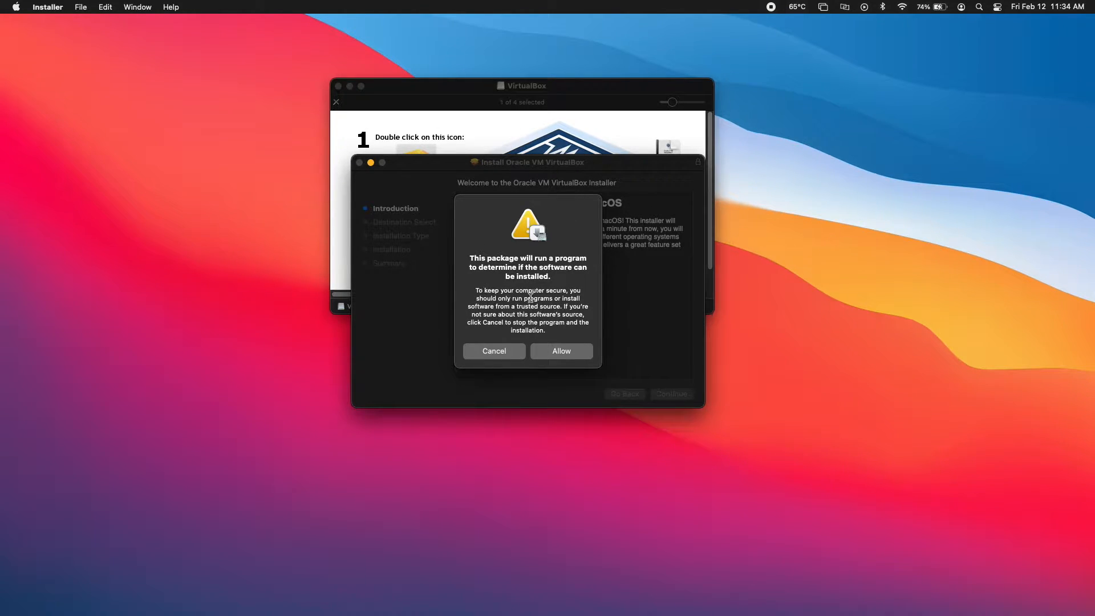
{"action": "left_click", "coordinate": [561, 351]}
{"action": "left_click", "coordinate": [685, 397]}
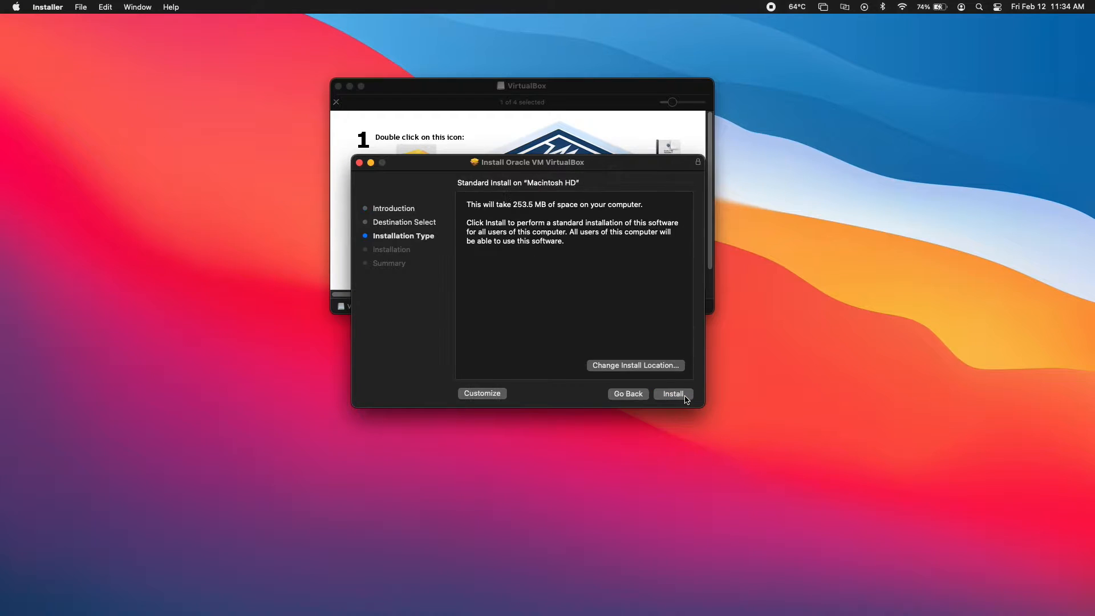
{"action": "left_click", "coordinate": [675, 395]}
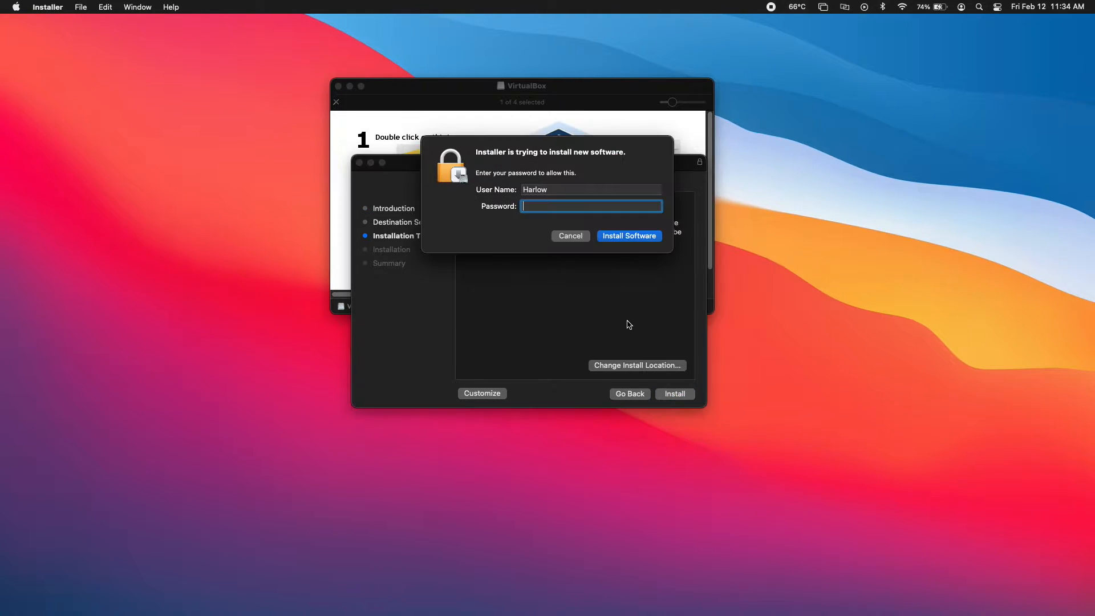
{"action": "type", "text": "********"}
{"action": "key", "text": "Return"}
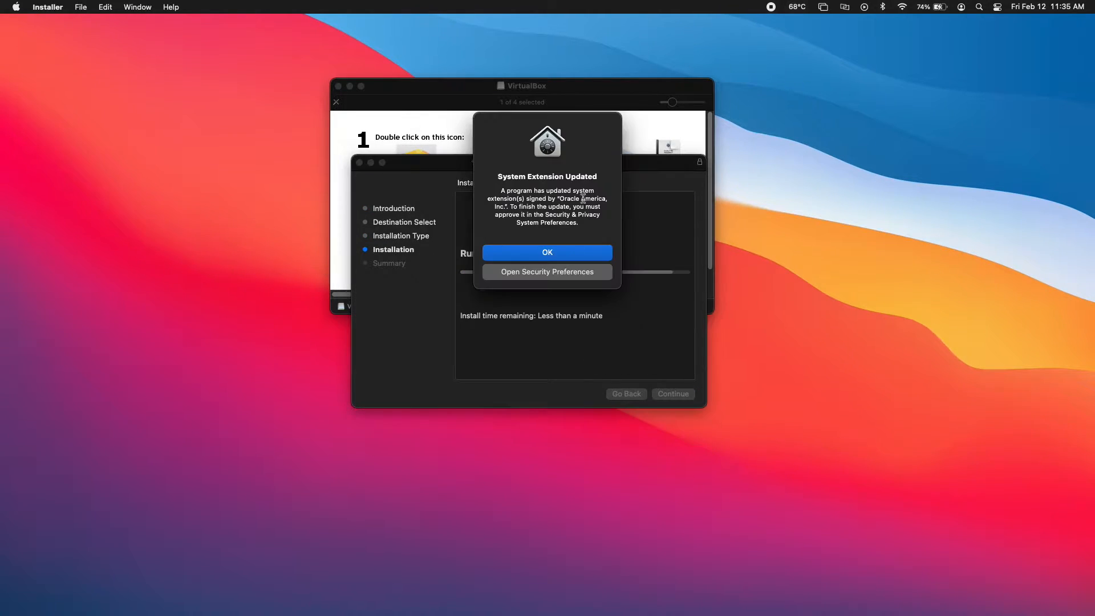
{"action": "left_click", "coordinate": [563, 254]}
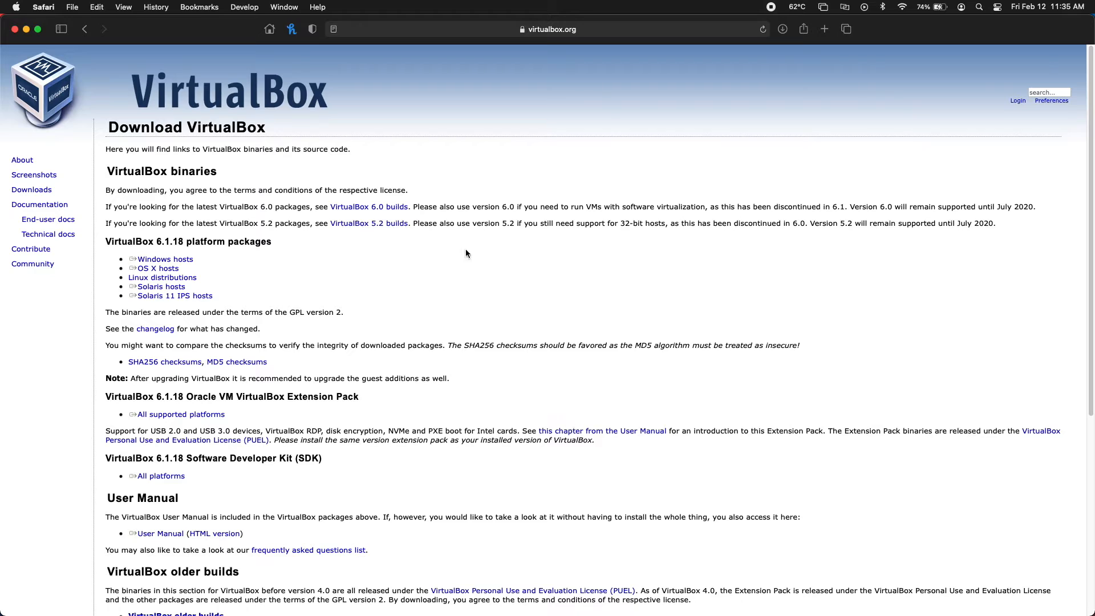
Leave the Safari download page and scroll the Applications stack to the VirtualBox icon
{"action": "left_click", "coordinate": [190, 260]}
{"action": "left_click_drag", "start_coordinate": [190, 396], "coordinate": [371, 394]}
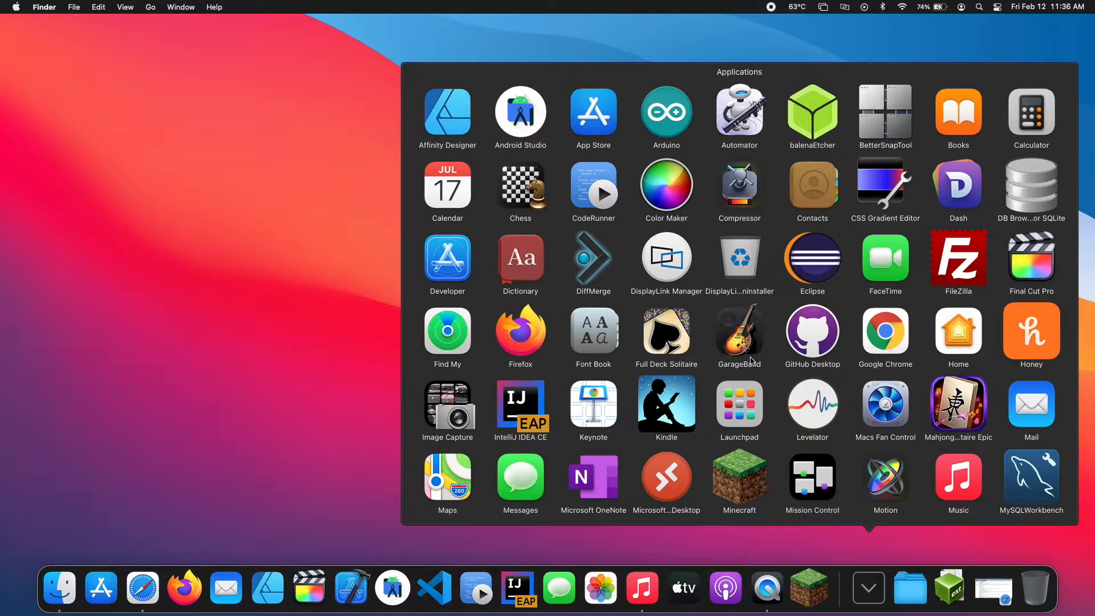
{"action": "scroll", "coordinate": [769, 402], "scroll_direction": "down", "scroll_amount": 5}
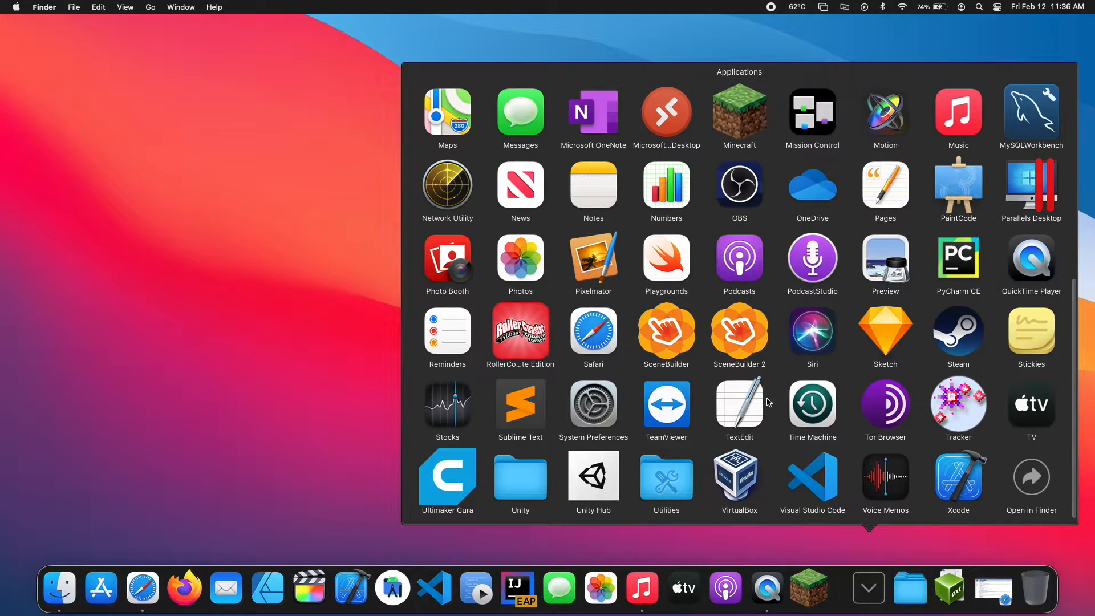
Launch VirtualBox from Applications and drag its Manager window to the upper left
{"action": "left_click", "coordinate": [736, 476]}
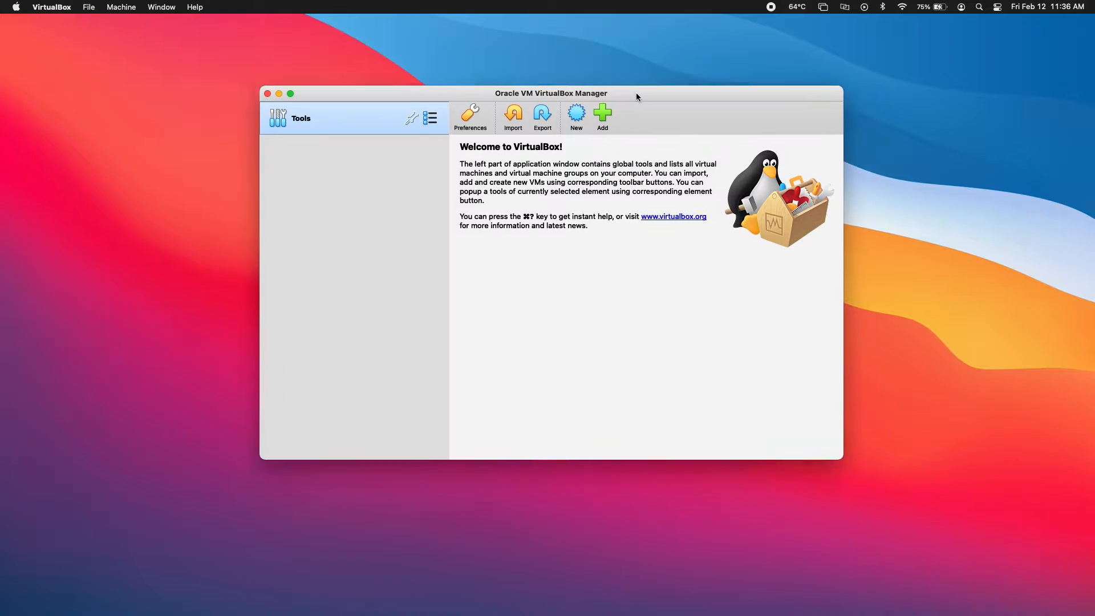
{"action": "left_click_drag", "start_coordinate": [636, 93], "coordinate": [515, 65]}
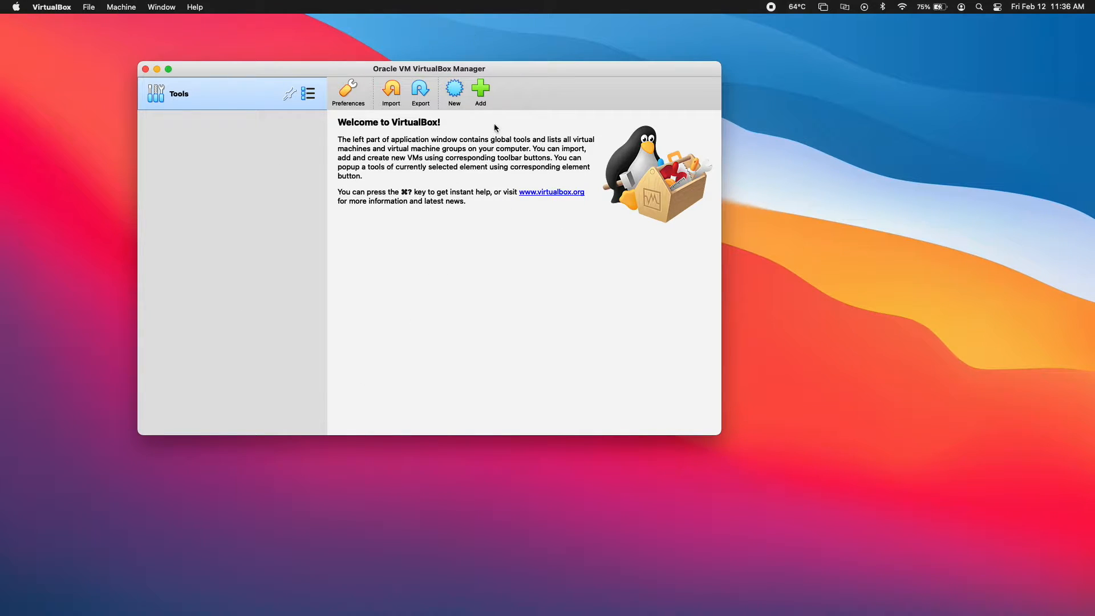
{"action": "left_click_drag", "start_coordinate": [535, 78], "coordinate": [506, 72]}
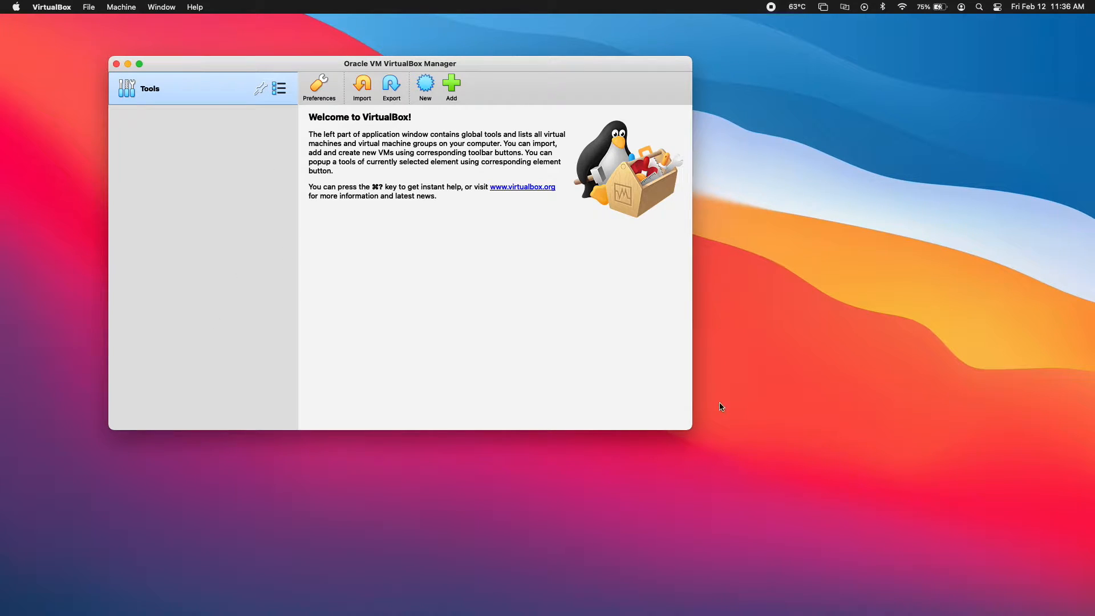
Install the downloaded VirtualBox Extension Pack, accepting its license and authorizing with the admin password
{"action": "mouse_move", "coordinate": [801, 614]}
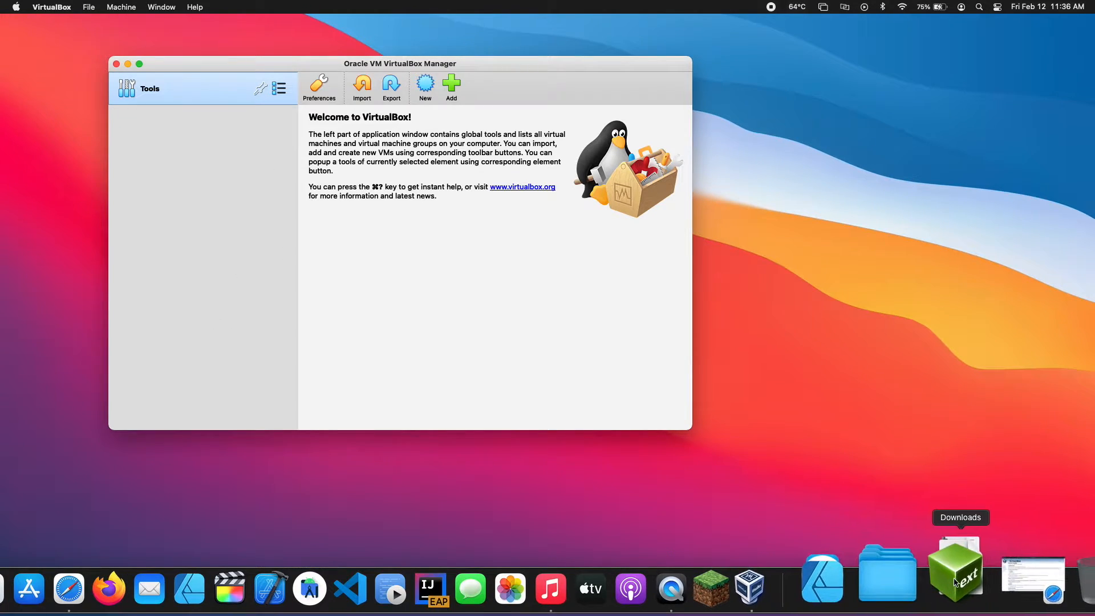
{"action": "left_click", "coordinate": [953, 590]}
{"action": "left_click", "coordinate": [985, 507]}
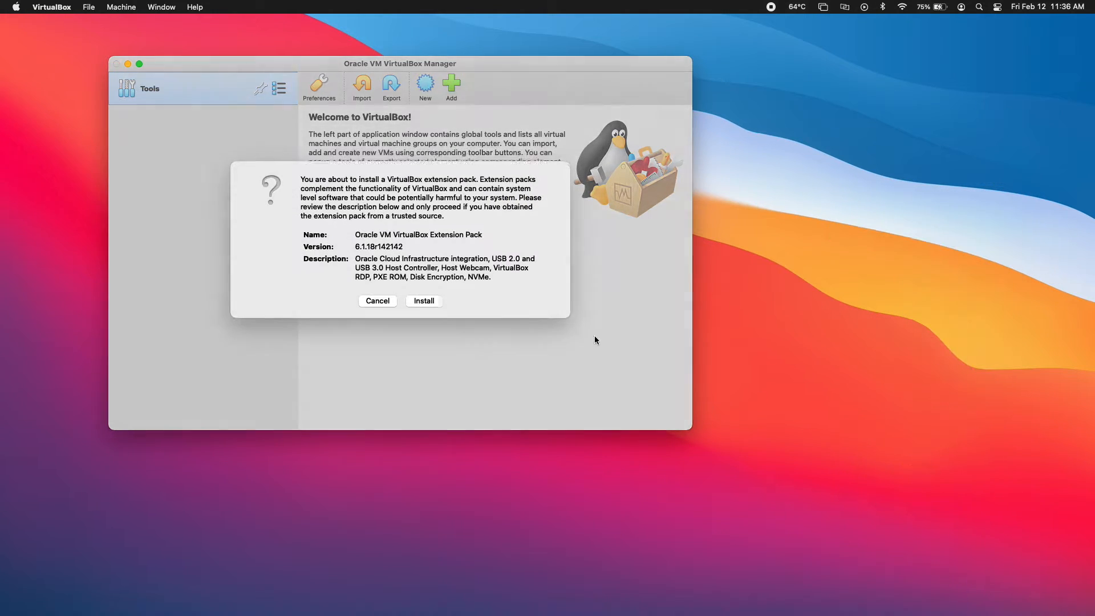
{"action": "left_click", "coordinate": [420, 305]}
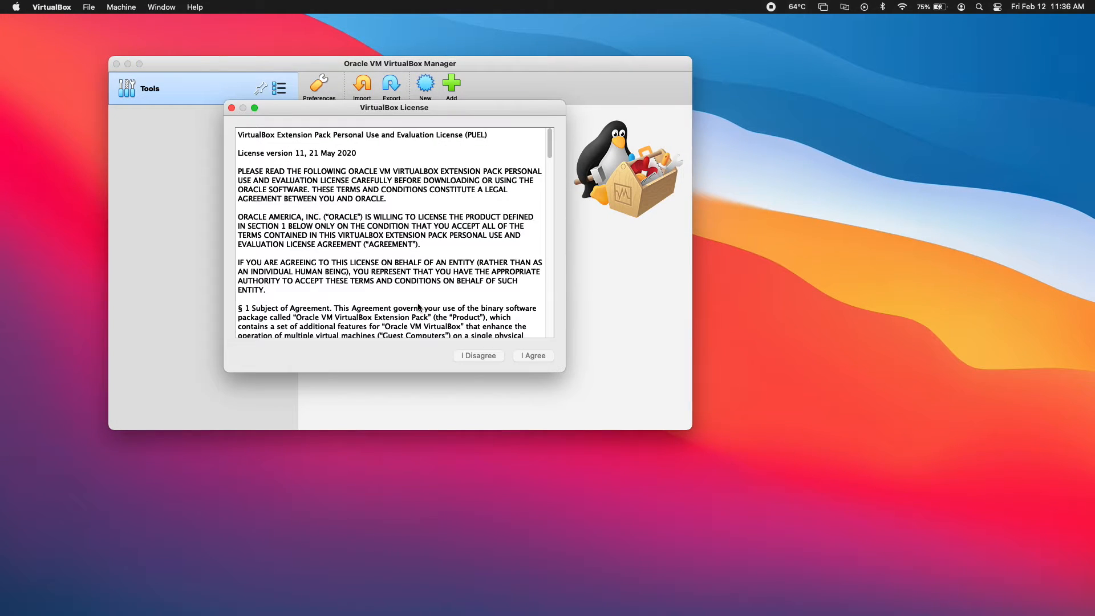
{"action": "scroll", "coordinate": [419, 308], "scroll_direction": "down", "scroll_amount": 20}
{"action": "left_click", "coordinate": [533, 355]}
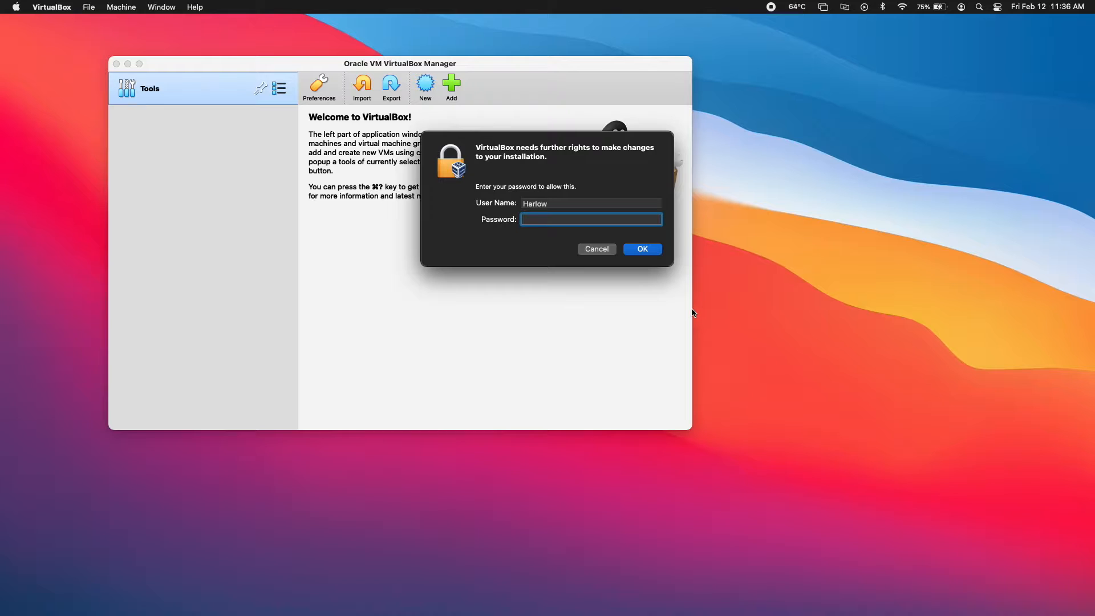
{"action": "type", "text": "********"}
{"action": "key", "text": "Return"}
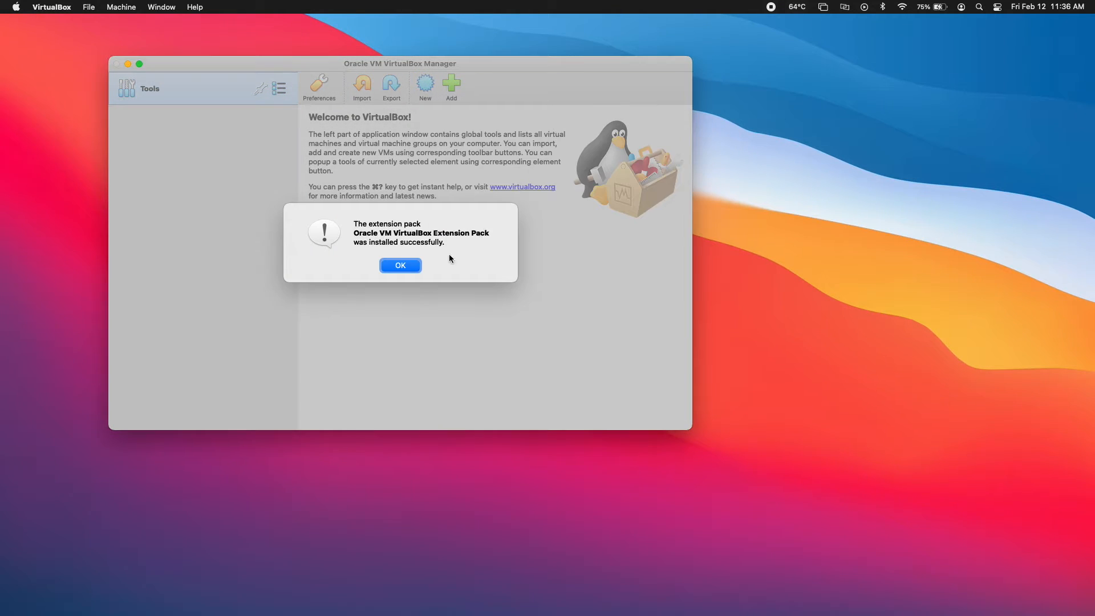
{"action": "left_click", "coordinate": [407, 266]}
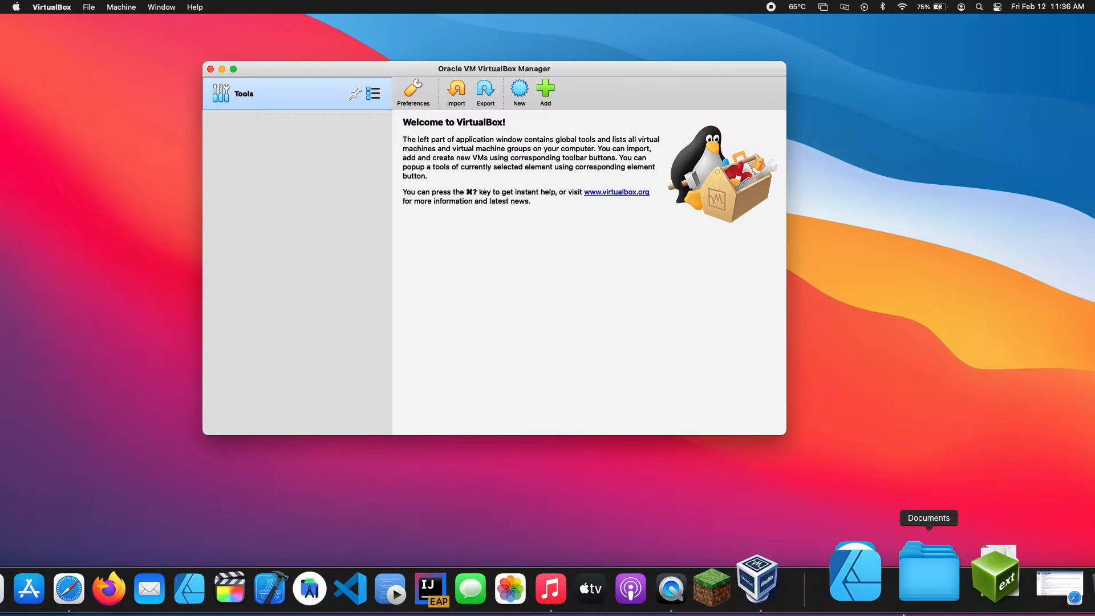
Empty the Trash, minimize VirtualBox Manager, and bring Safari's VirtualBox download page back to the front
{"action": "left_click", "coordinate": [950, 585]}
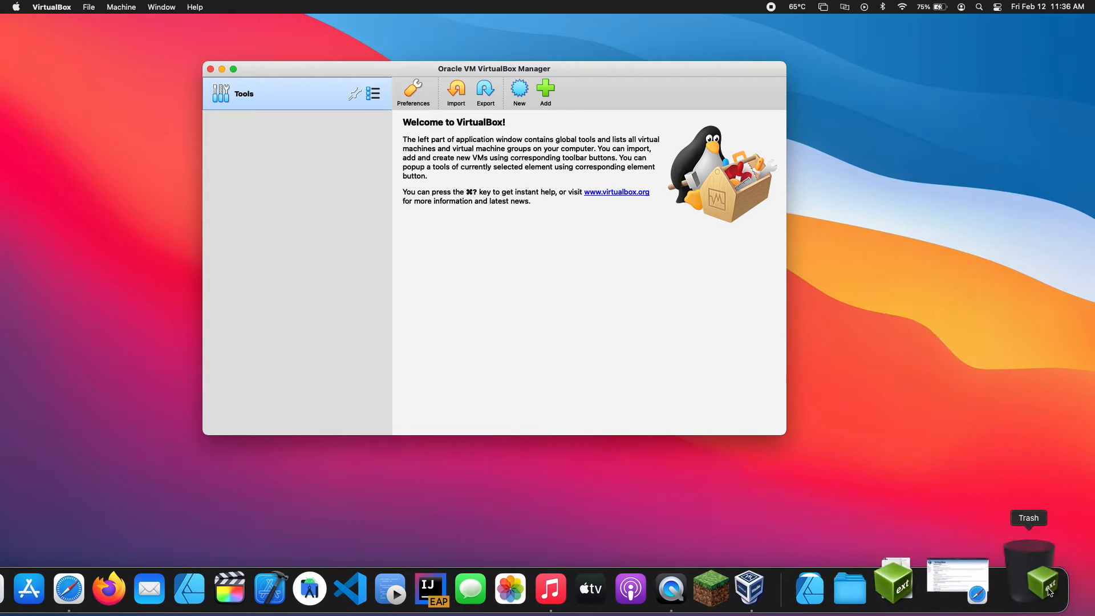
{"action": "right_click", "coordinate": [1033, 562]}
{"action": "left_click", "coordinate": [1046, 511]}
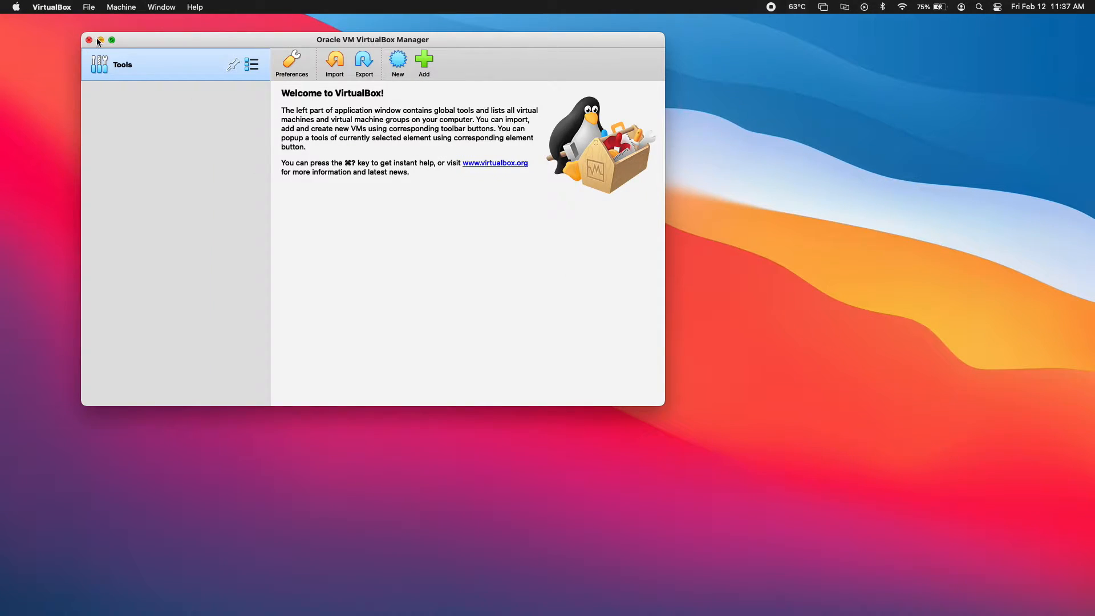
{"action": "left_click", "coordinate": [100, 40]}
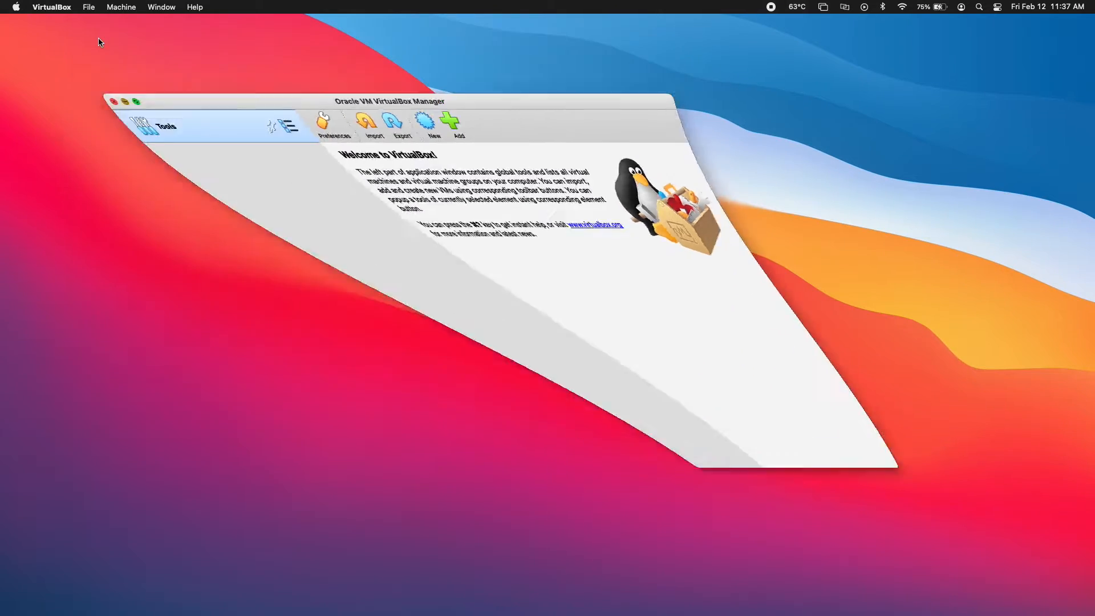
{"action": "left_click", "coordinate": [67, 583]}
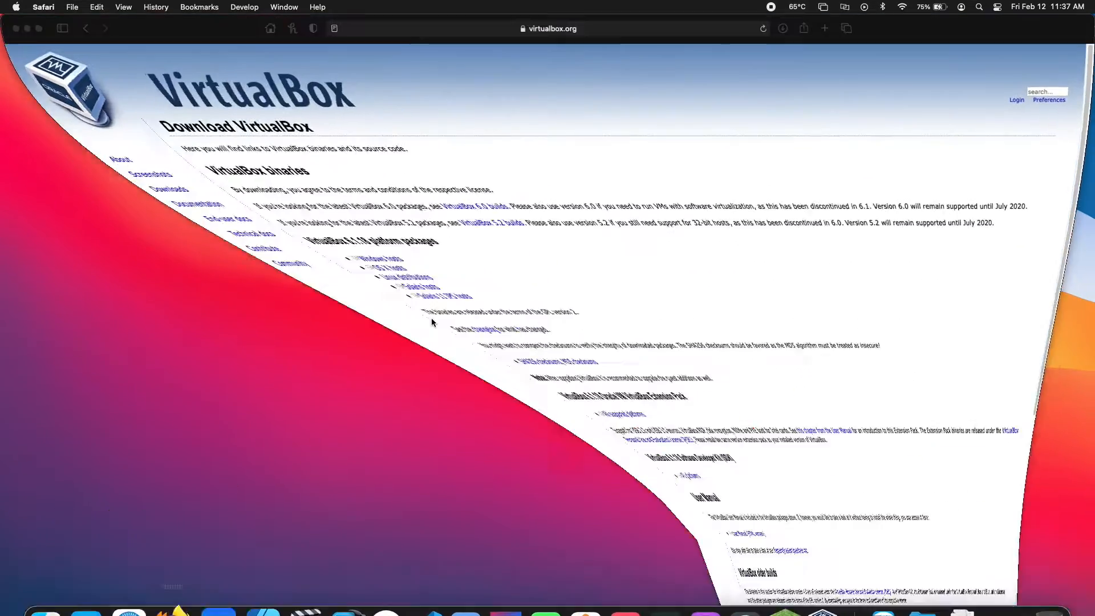
{"action": "left_click", "coordinate": [610, 30]}
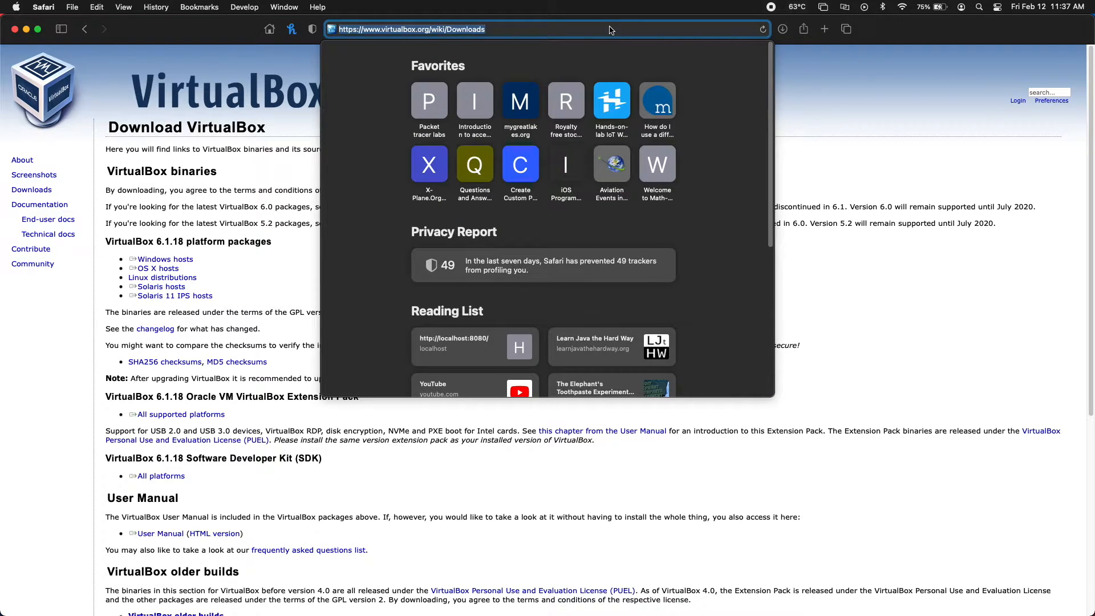
Search for 'ubuntu' and open the Ubuntu Desktop 20.04 LTS download page on ubuntu.com
{"action": "type", "text": "ubuntubeginner.com"}
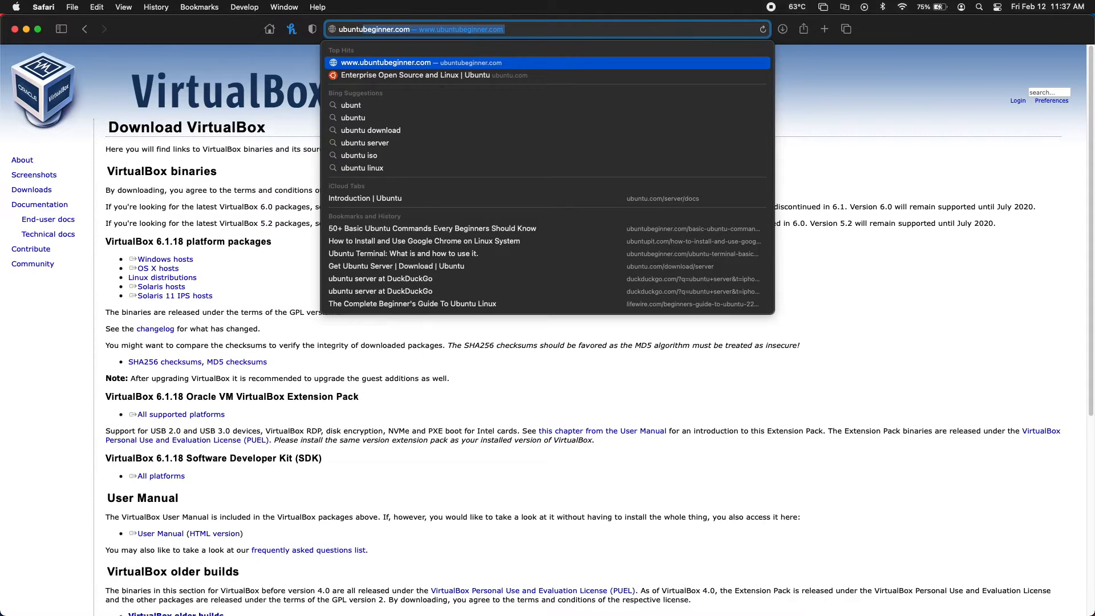
{"action": "key", "text": "Return"}
{"action": "left_click", "coordinate": [273, 172]}
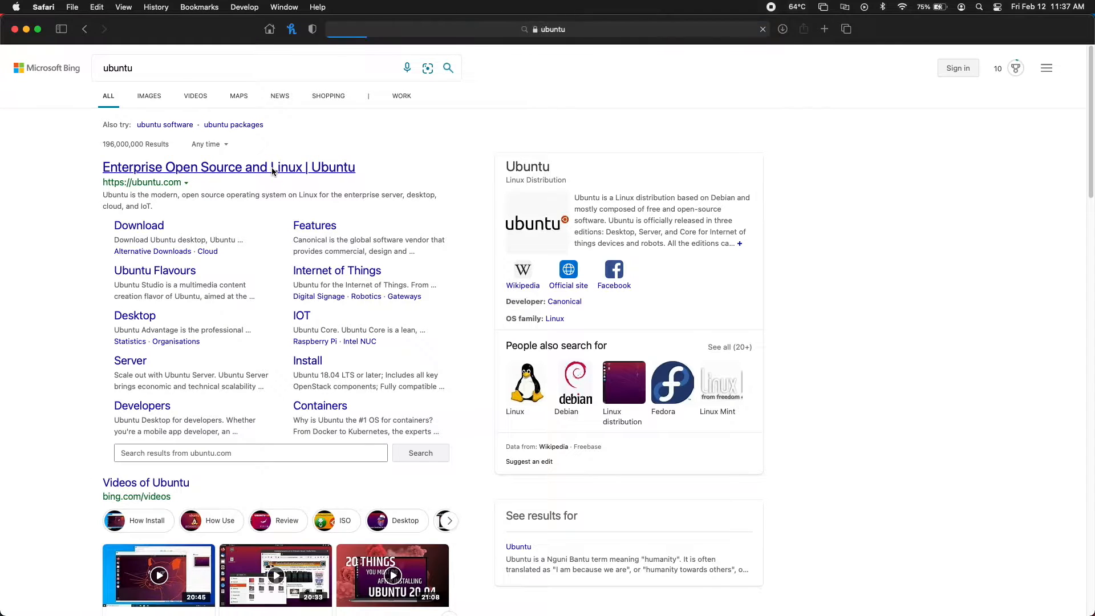
{"action": "left_click", "coordinate": [579, 92]}
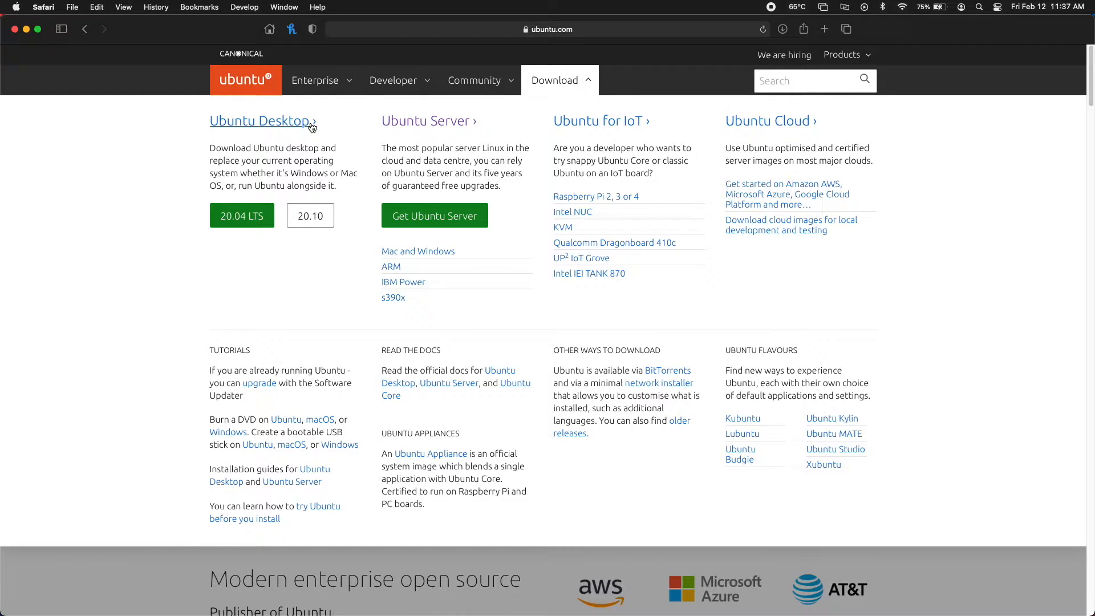
{"action": "left_click", "coordinate": [266, 215]}
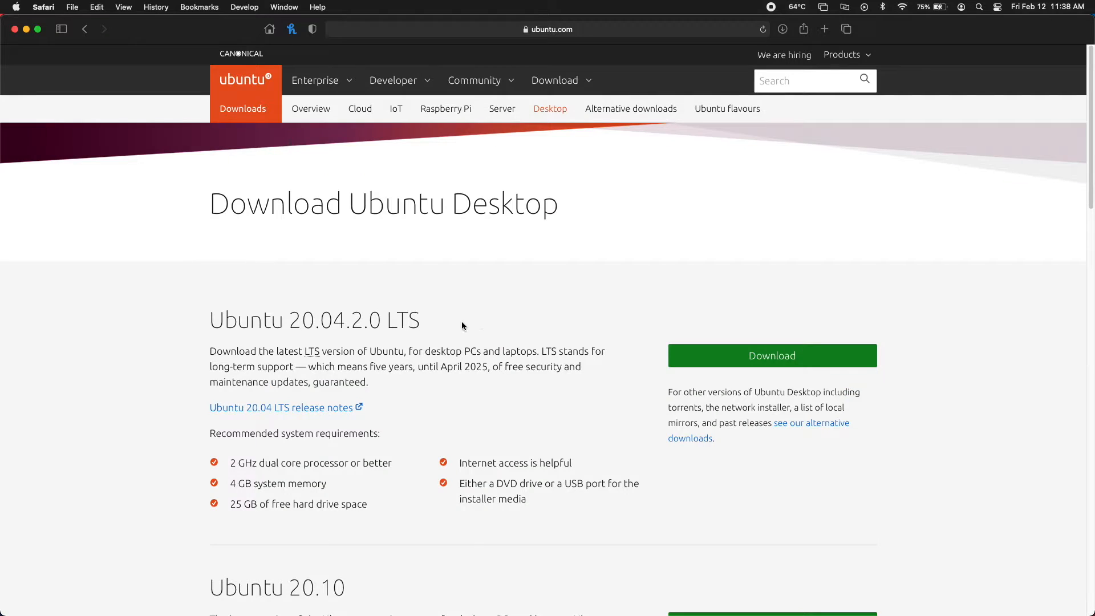
Start downloading ubuntu-20.04.2.0-desktop-amd64.iso (2.88 GB) and confirm its progress in Downloads
{"action": "left_click", "coordinate": [709, 344]}
{"action": "scroll", "coordinate": [621, 399], "scroll_direction": "down", "scroll_amount": 15}
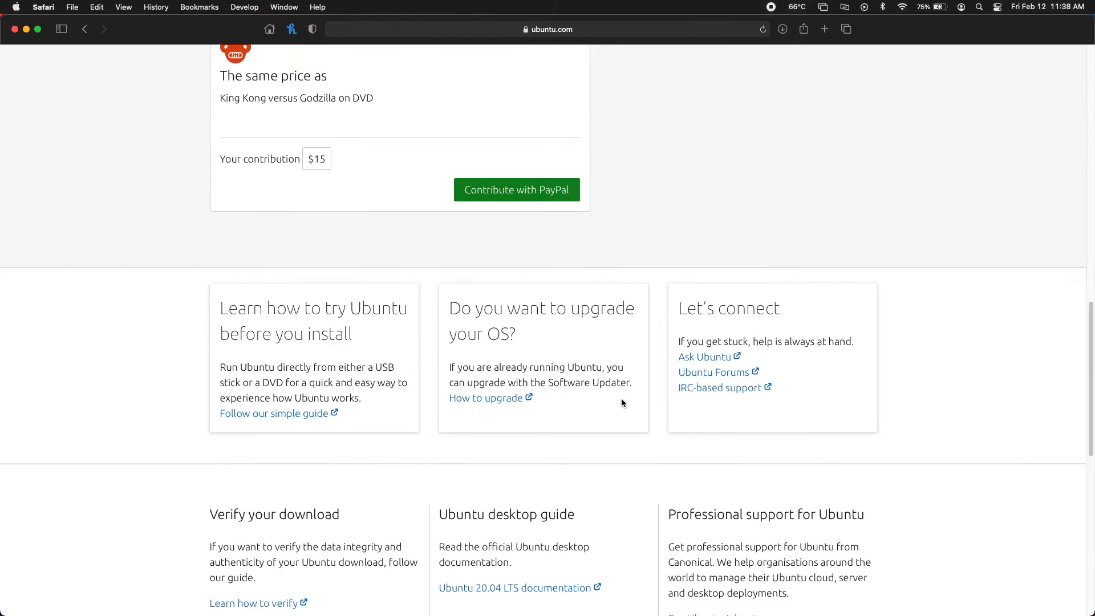
{"action": "scroll", "coordinate": [621, 399], "scroll_direction": "up", "scroll_amount": 4}
{"action": "scroll", "coordinate": [622, 399], "scroll_direction": "down", "scroll_amount": 4}
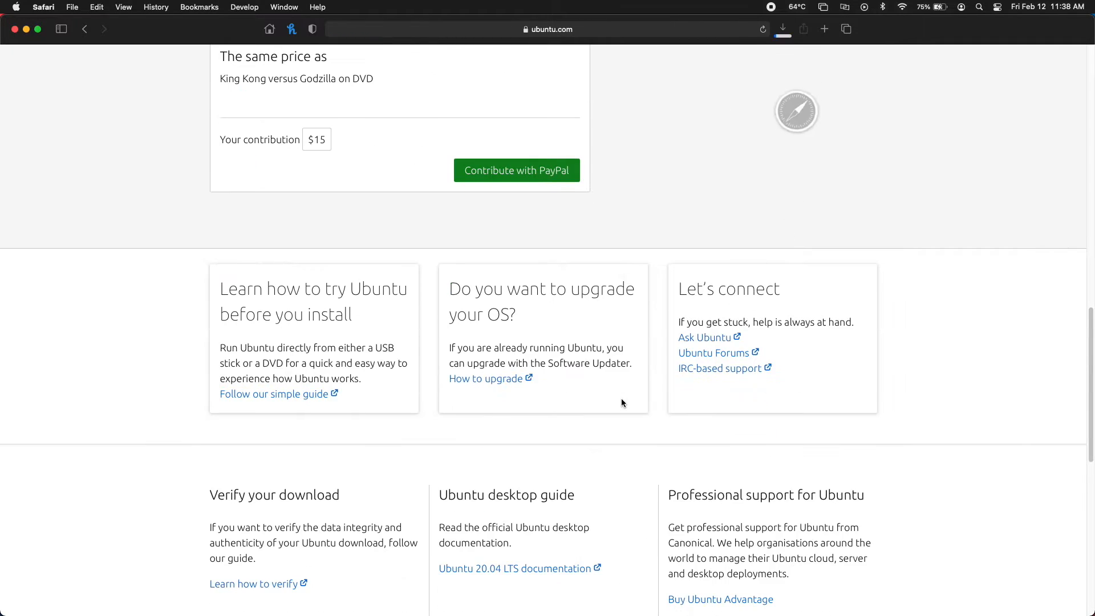
{"action": "scroll", "coordinate": [621, 399], "scroll_direction": "up", "scroll_amount": 15}
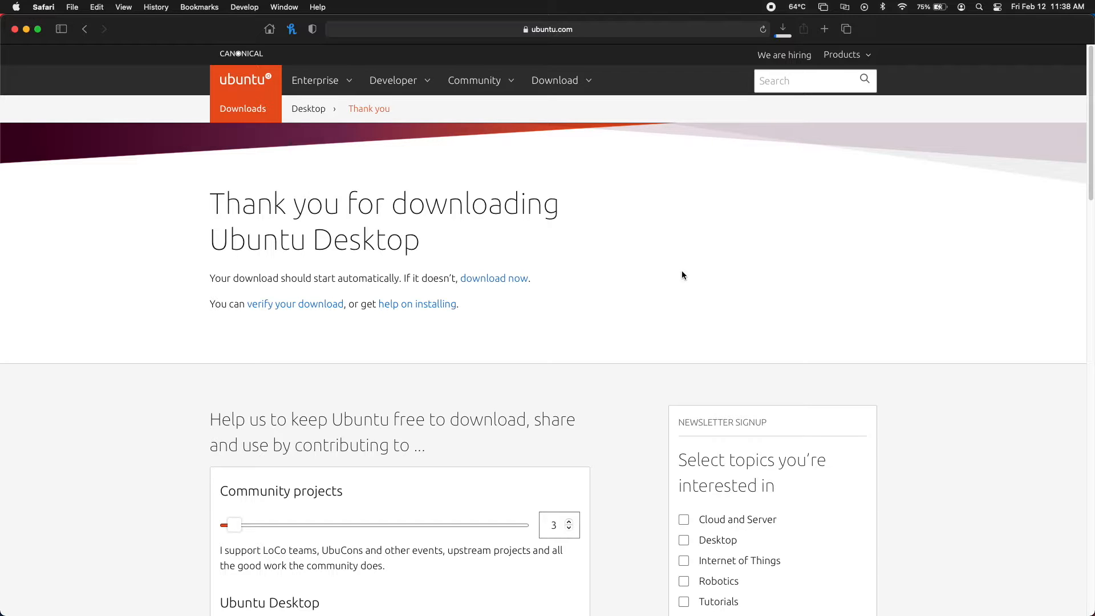
{"action": "left_click", "coordinate": [781, 30]}
{"action": "left_click", "coordinate": [26, 29]}
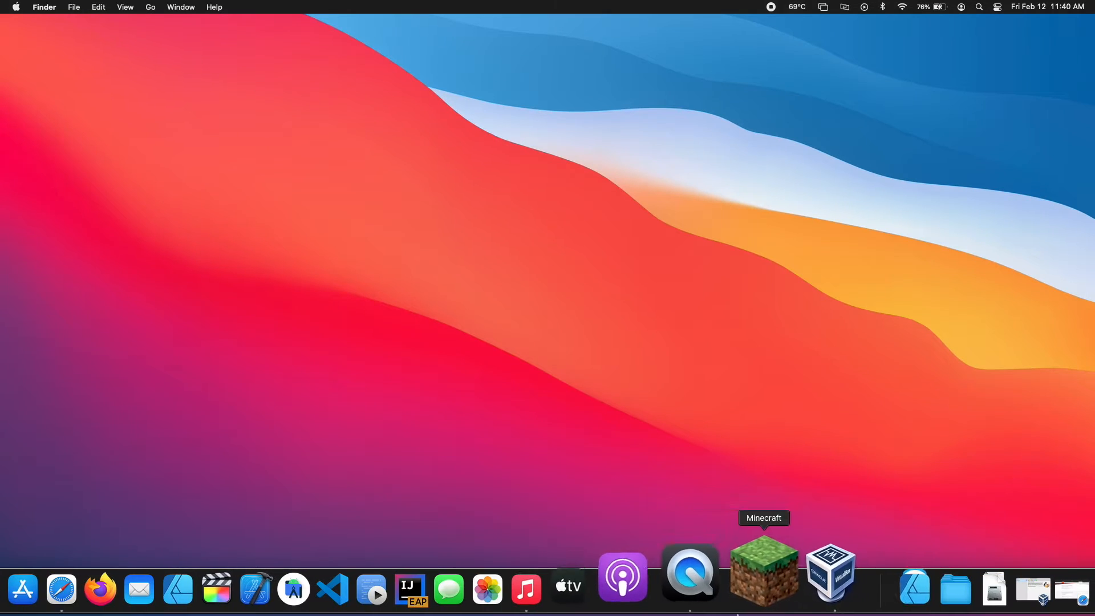
Create a new VM with Cmd+N named 'Ubuntu', type Linux, version Ubuntu (64-bit)
{"action": "left_click", "coordinate": [782, 567]}
{"action": "key", "text": "super+n"}
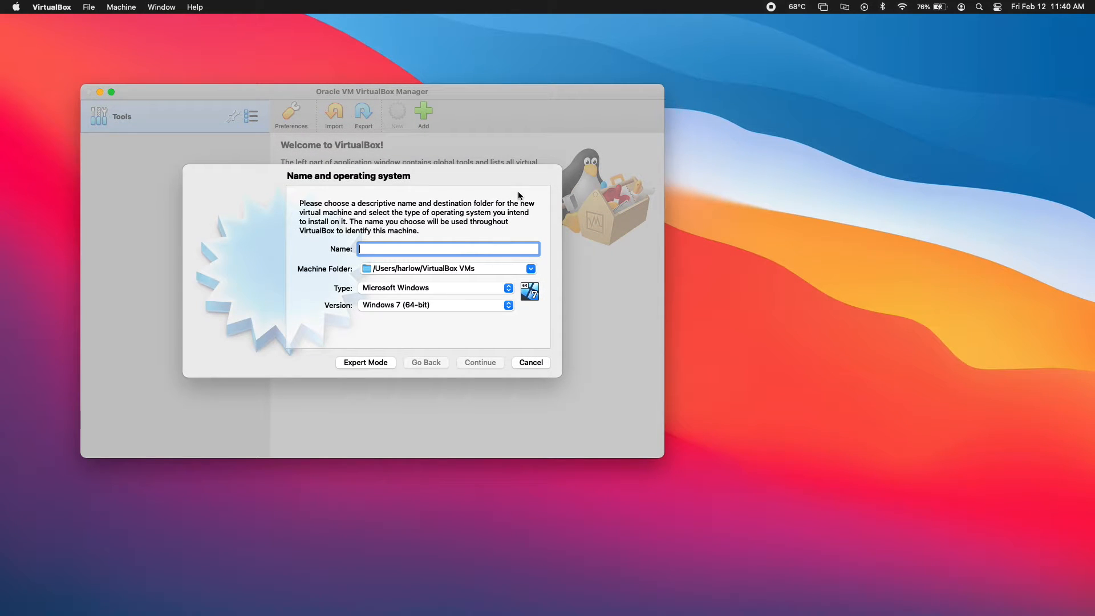
{"action": "type", "text": "Ubuntu"}
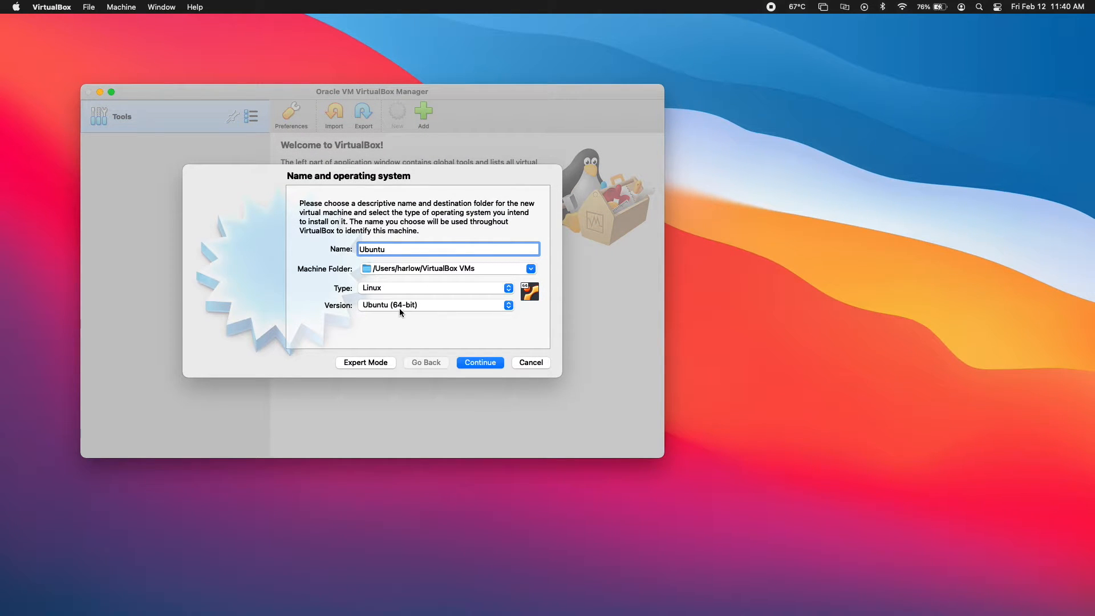
{"action": "left_click", "coordinate": [508, 305]}
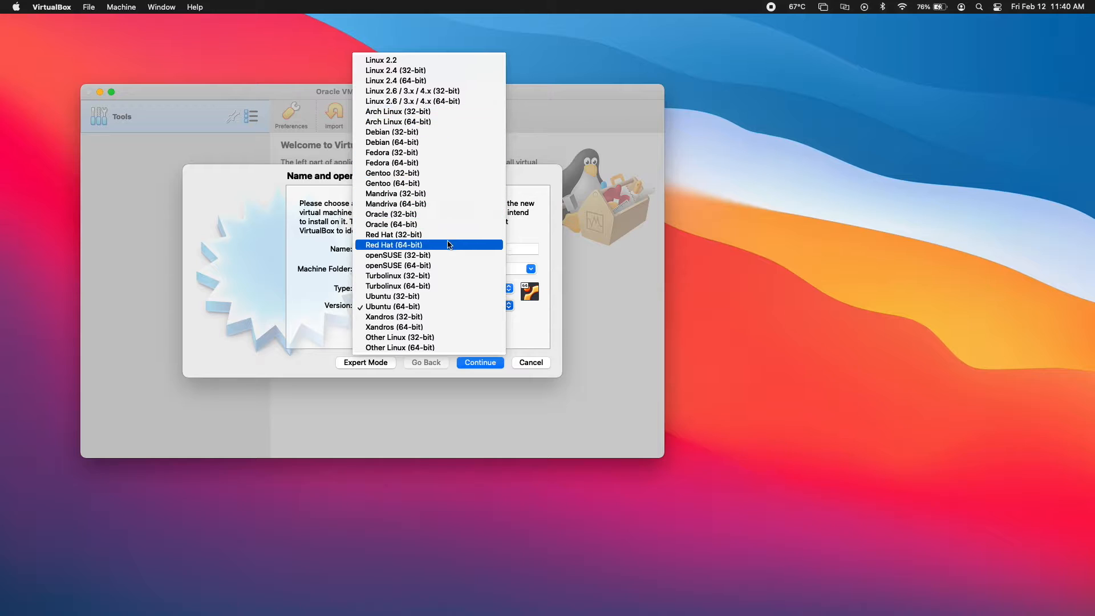
{"action": "left_click", "coordinate": [406, 307]}
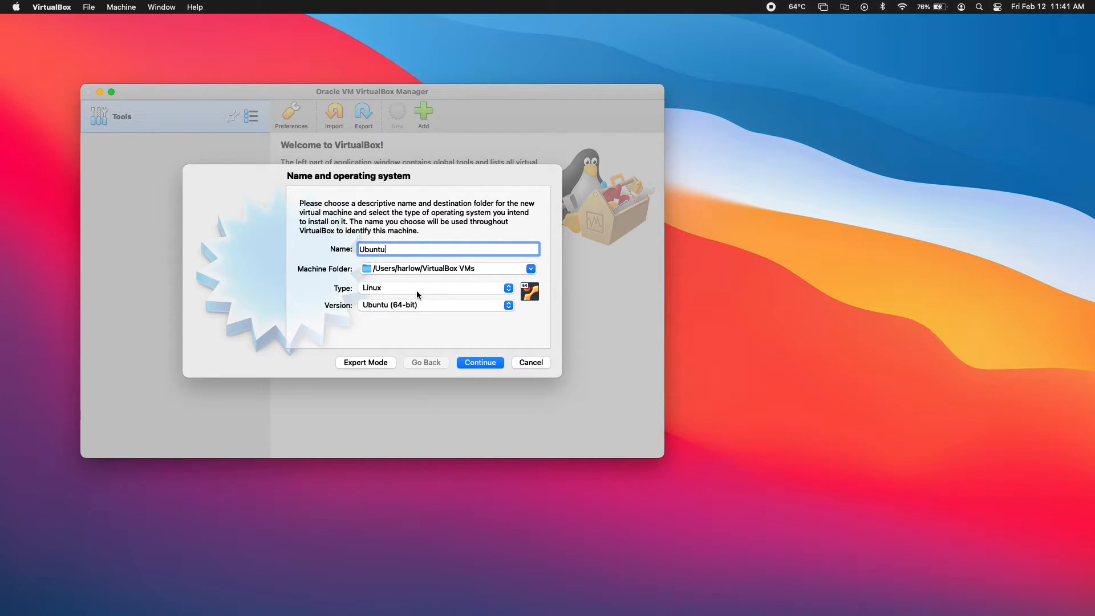
{"action": "left_click", "coordinate": [501, 287]}
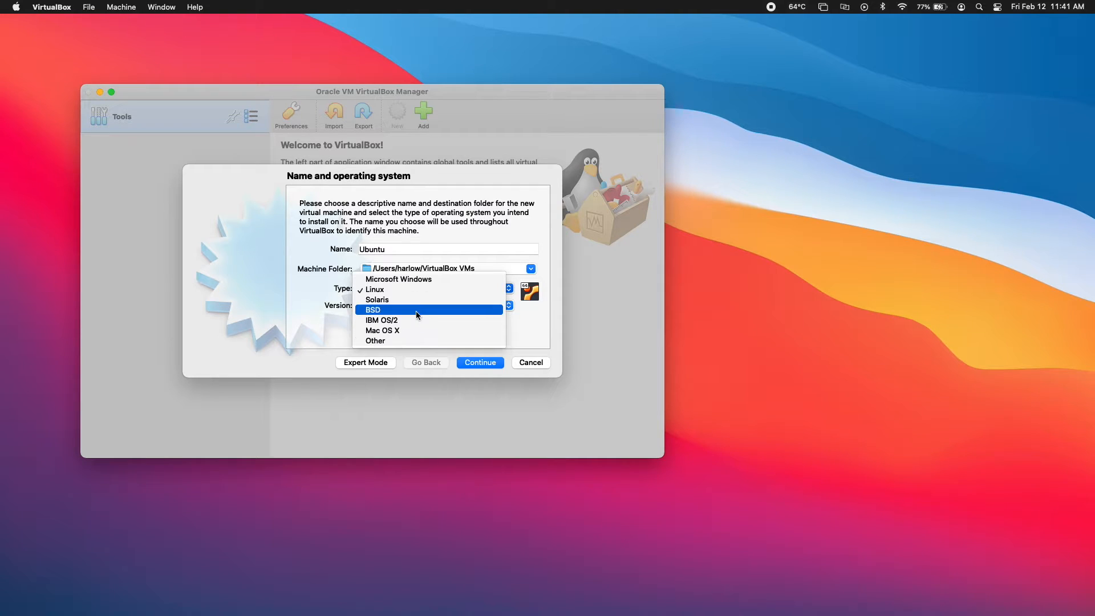
{"action": "left_click", "coordinate": [406, 289]}
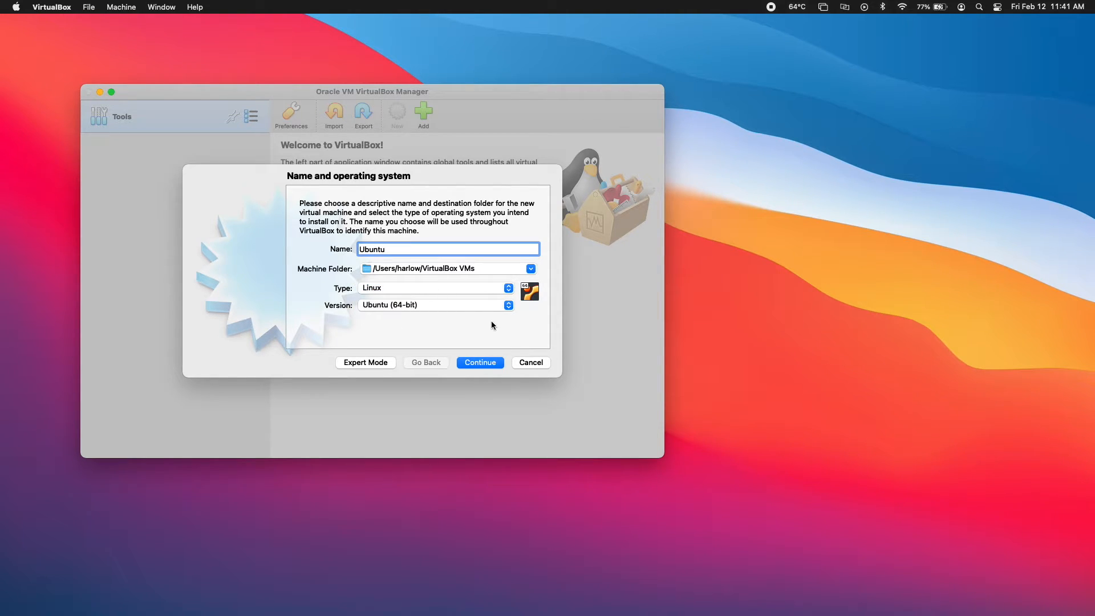
{"action": "left_click", "coordinate": [508, 305]}
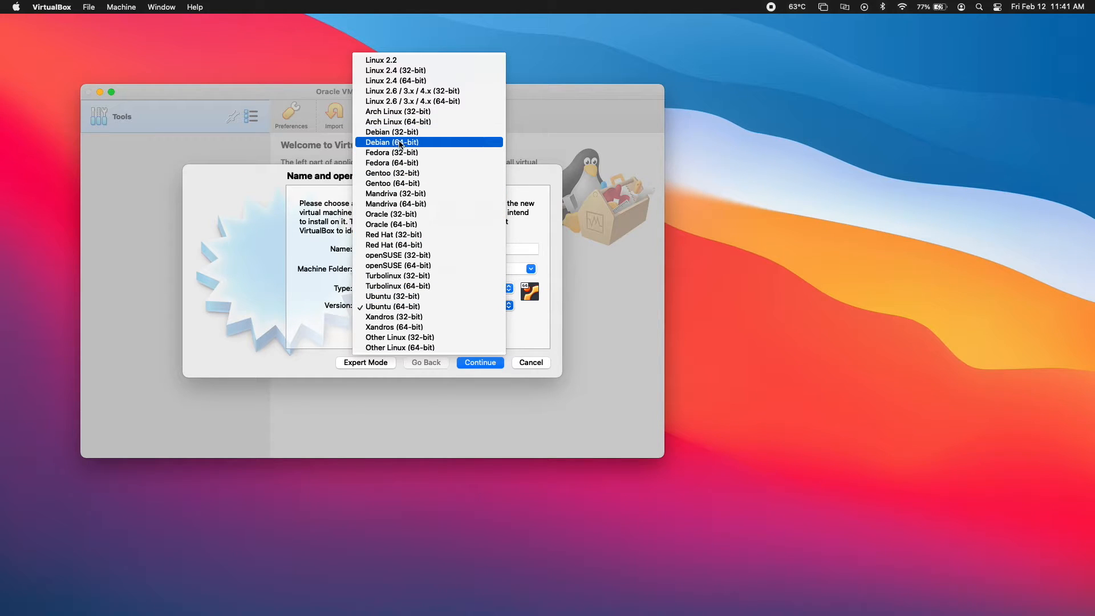
{"action": "left_click", "coordinate": [404, 307]}
{"action": "key", "text": "Return"}
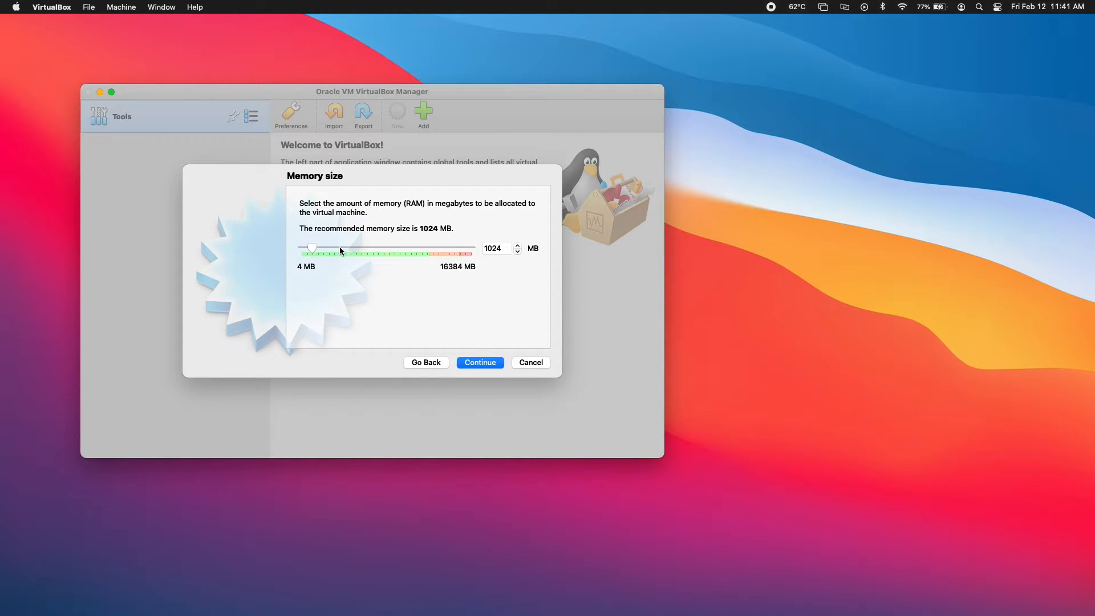
Raise the memory size, then add a new dynamically allocated 10 GB VDI hard disk
{"action": "left_click_drag", "start_coordinate": [312, 249], "coordinate": [326, 247]}
{"action": "left_click", "coordinate": [491, 362]}
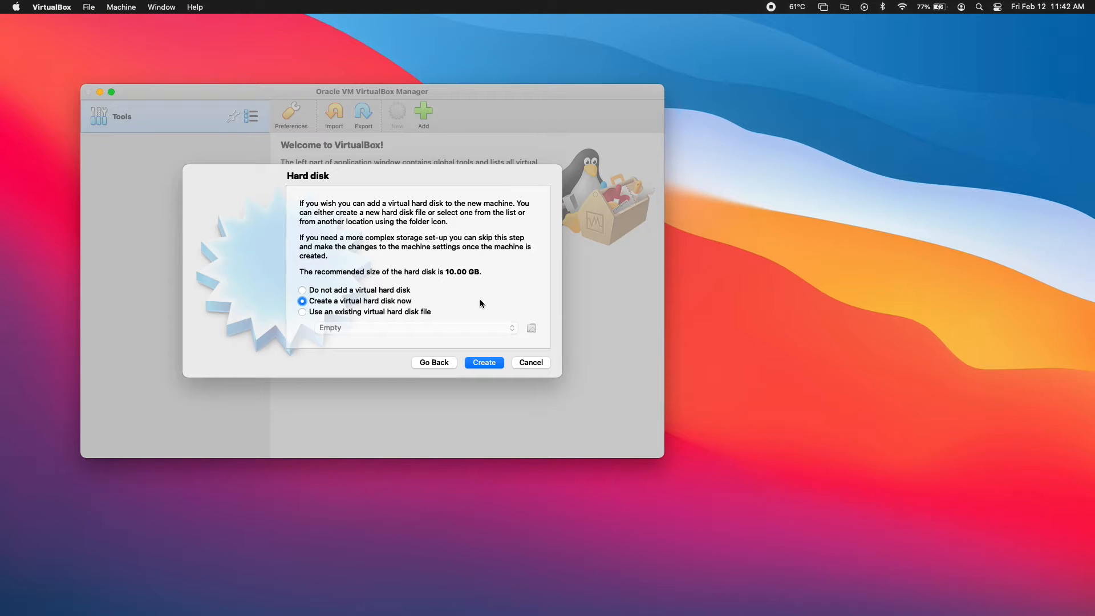
{"action": "key", "text": "Return"}
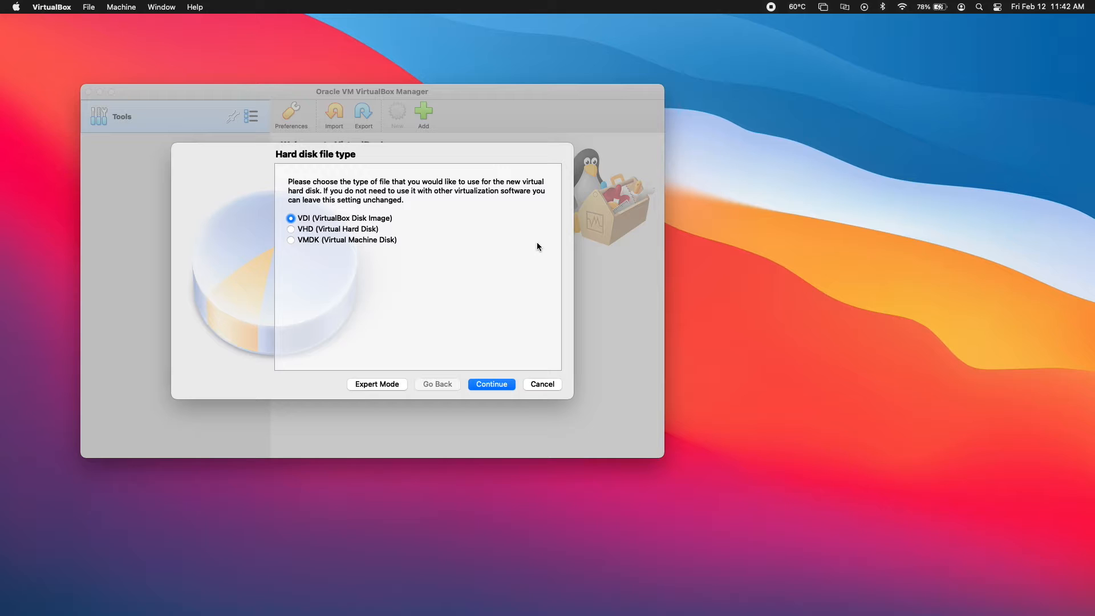
{"action": "key", "text": "Return"}
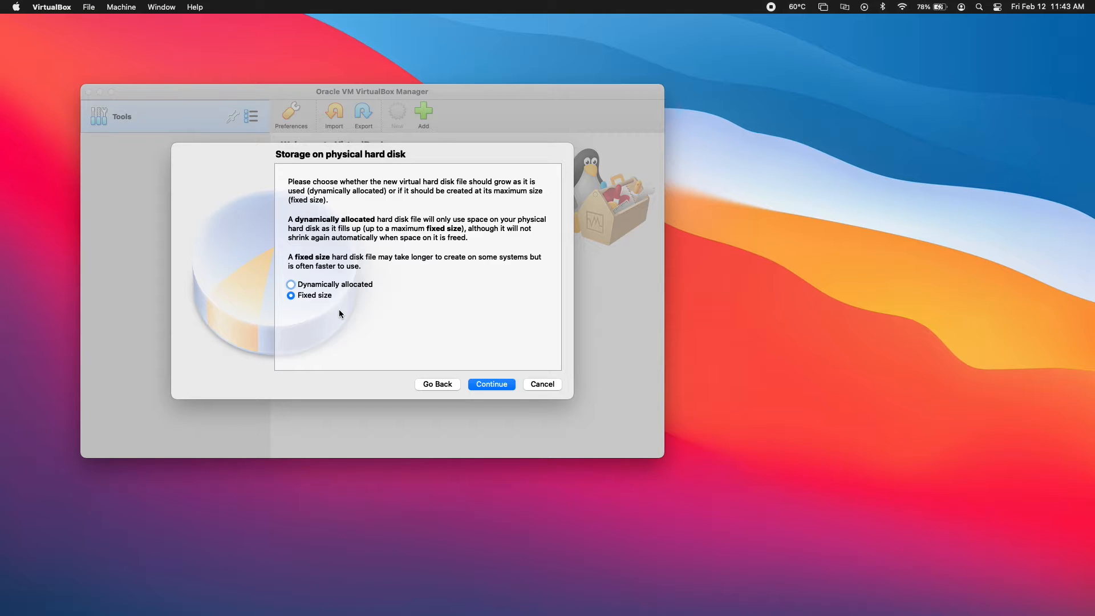
{"action": "left_click", "coordinate": [341, 285]}
{"action": "left_click", "coordinate": [495, 384]}
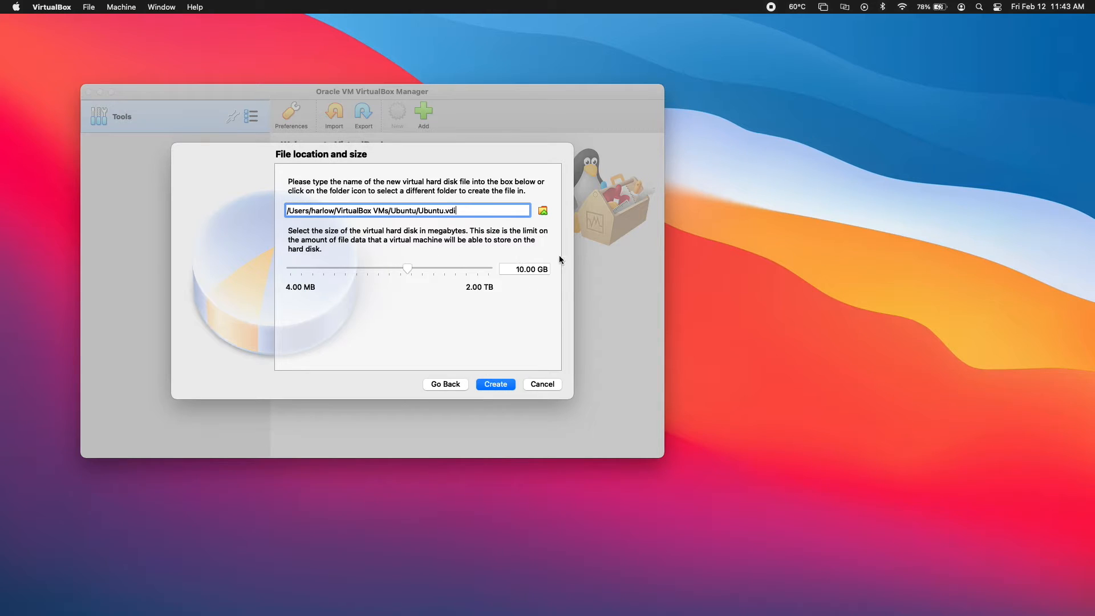
{"action": "key", "text": "Return"}
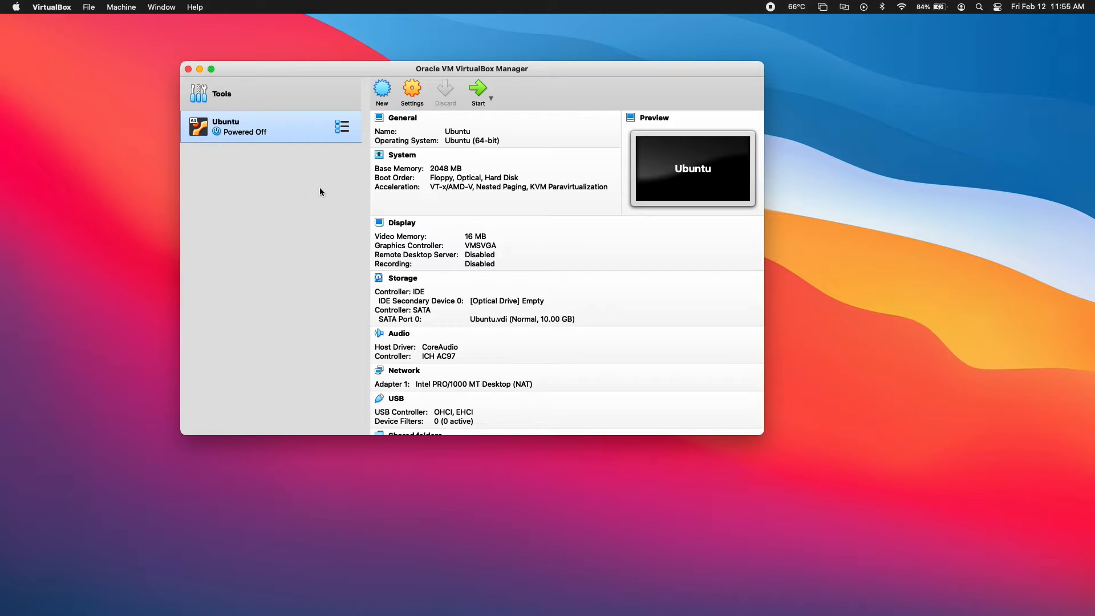
In the Ubuntu machine's Storage settings, choose a disk file for the empty optical drive
{"action": "left_click", "coordinate": [411, 89]}
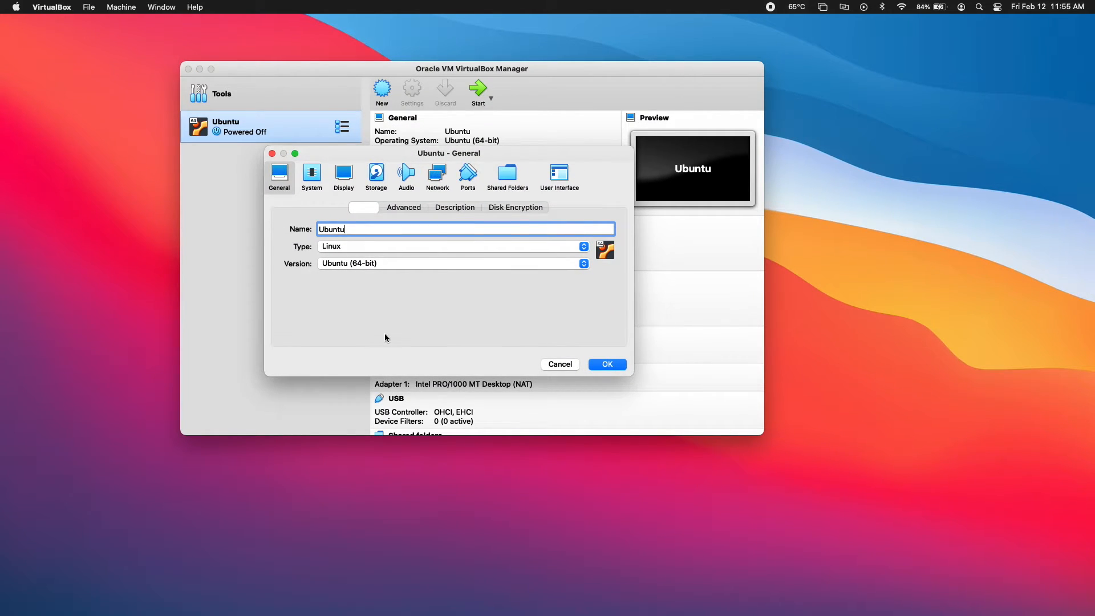
{"action": "left_click", "coordinate": [376, 176]}
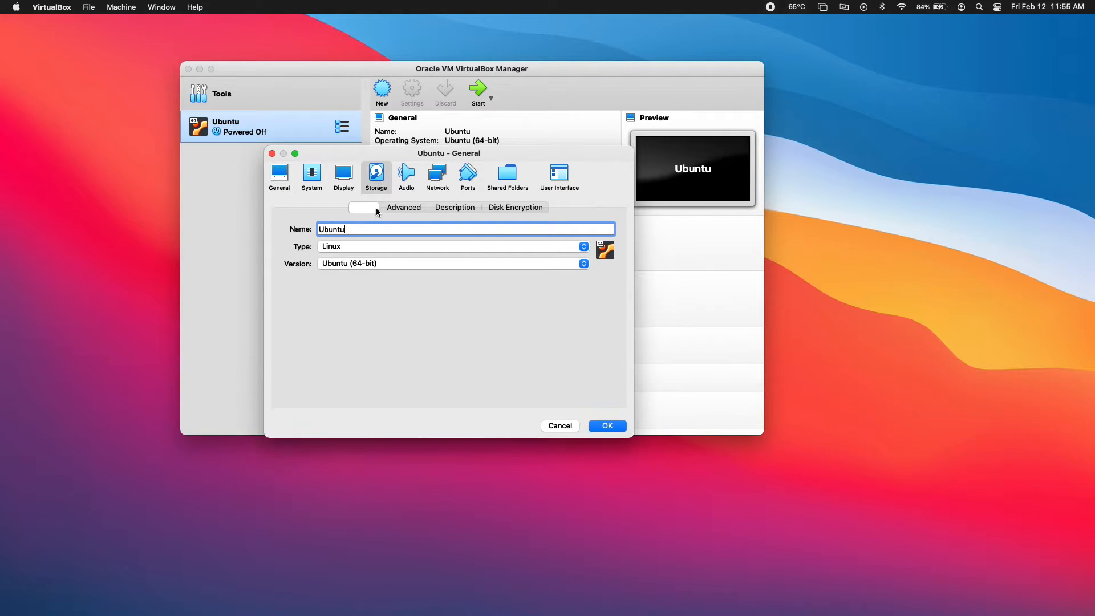
{"action": "left_click", "coordinate": [301, 240]}
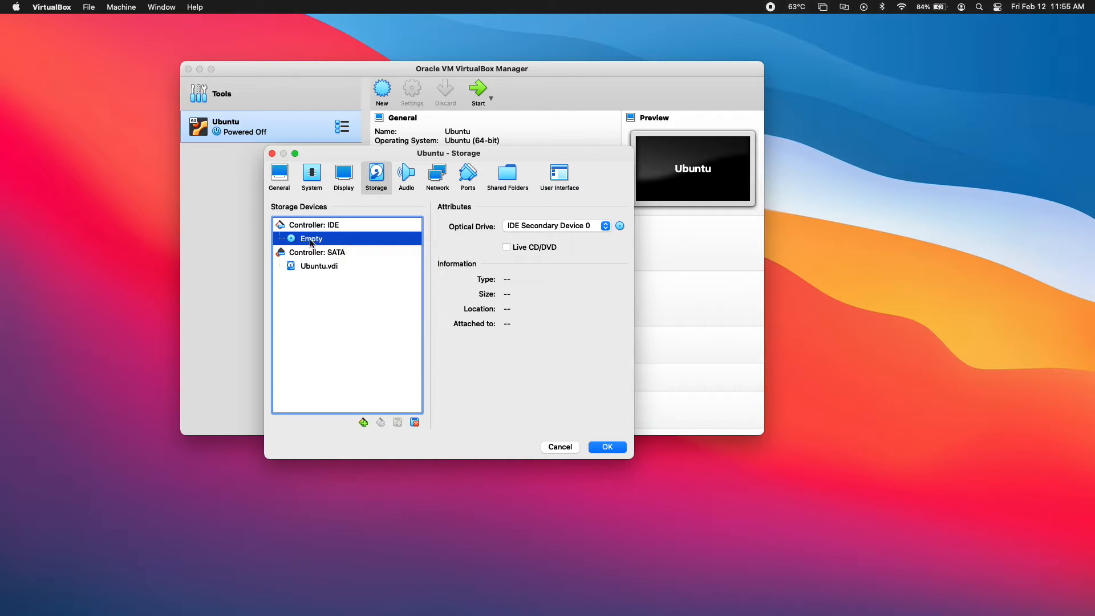
{"action": "left_click", "coordinate": [620, 226]}
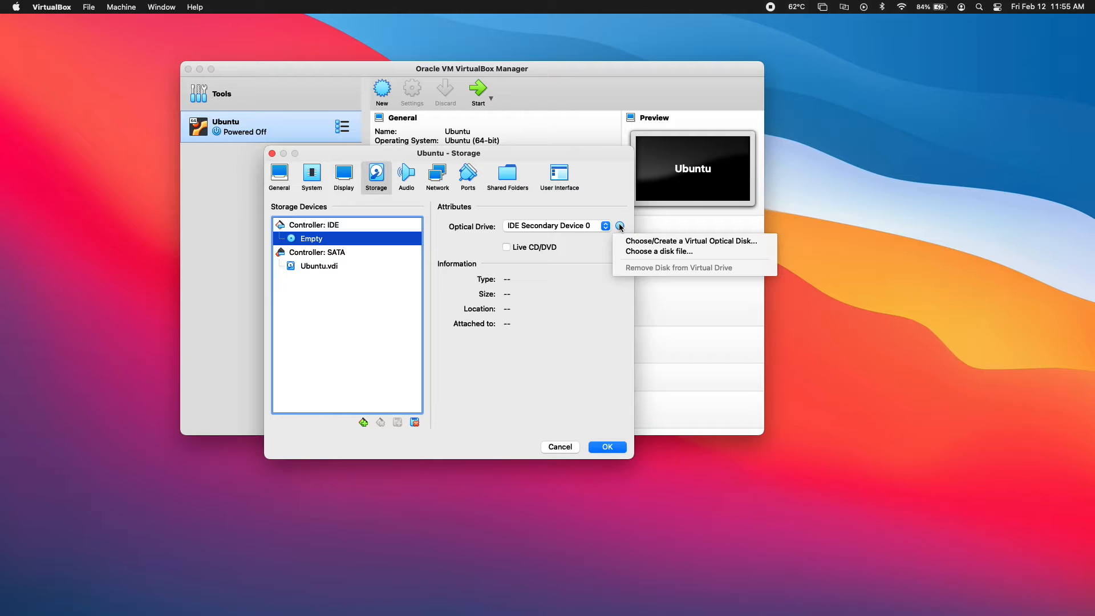
{"action": "left_click", "coordinate": [638, 251]}
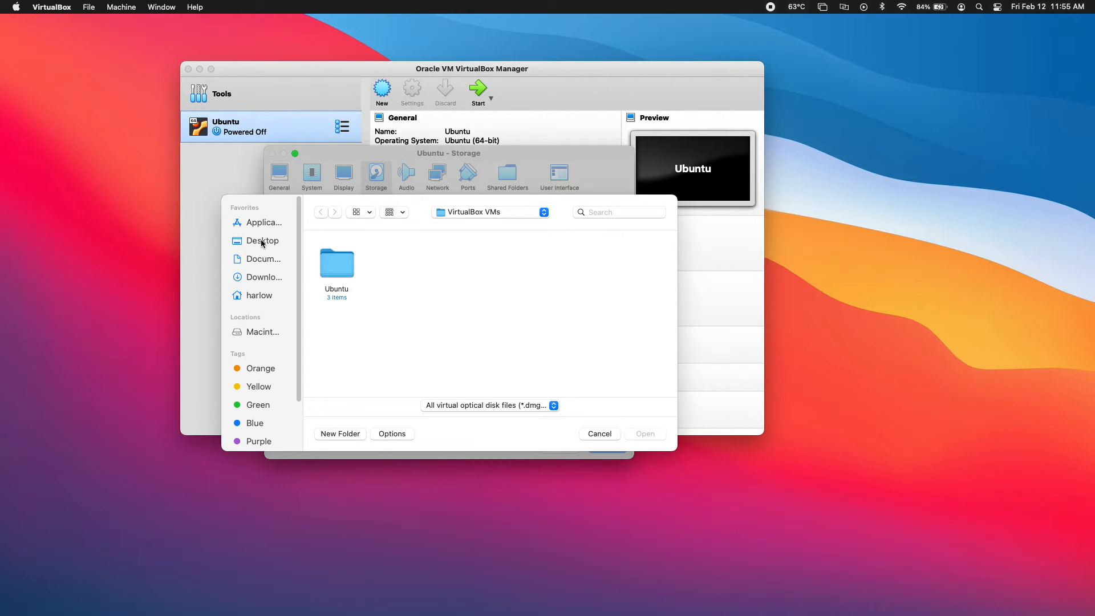
Load ubuntu-20.04.2.0-desktop-amd64.iso from Downloads, save the settings, and start the Ubuntu machine
{"action": "left_click", "coordinate": [258, 277]}
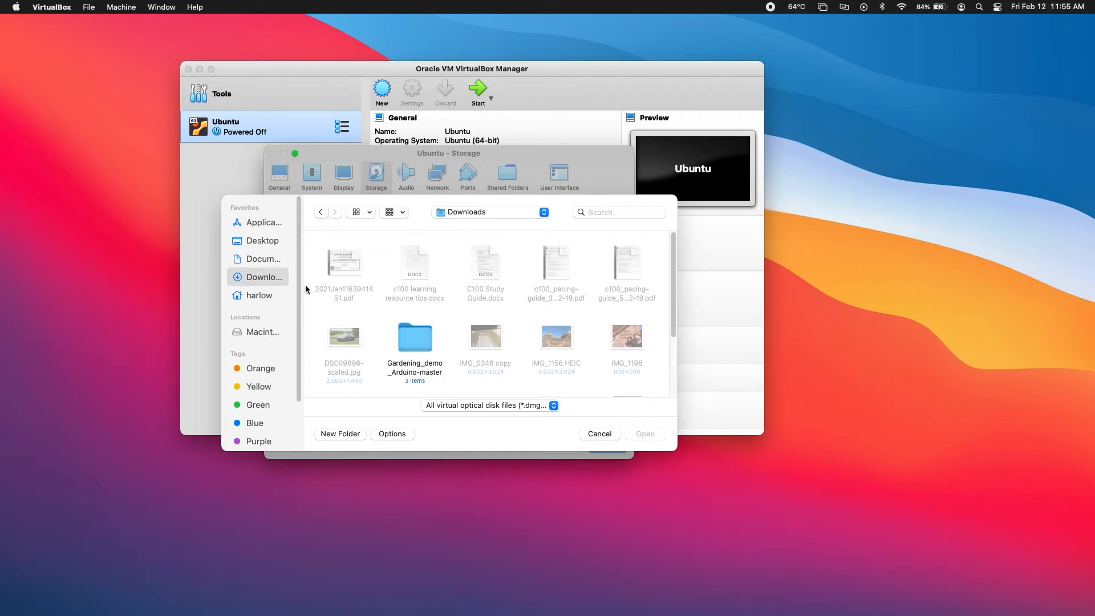
{"action": "scroll", "coordinate": [485, 314], "scroll_direction": "down", "scroll_amount": 5}
{"action": "left_click", "coordinate": [627, 349]}
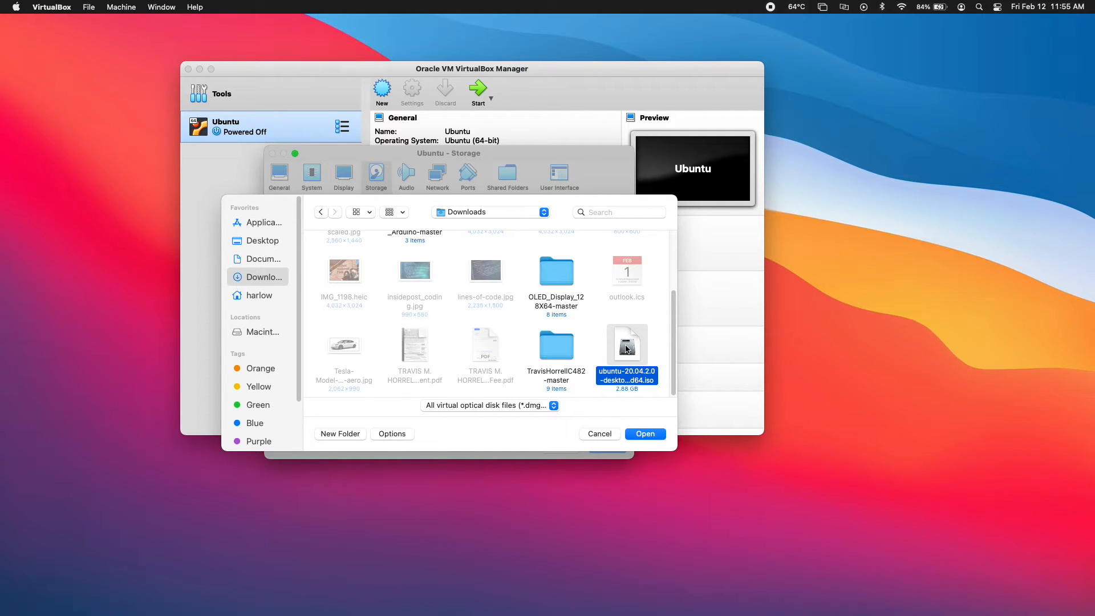
{"action": "left_click", "coordinate": [647, 437]}
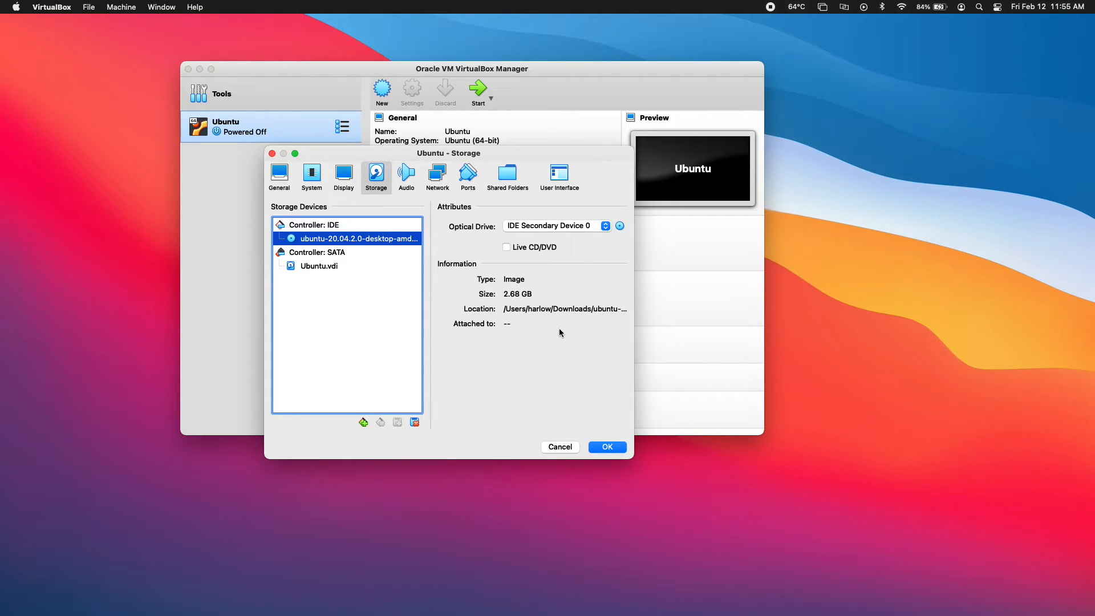
{"action": "left_click", "coordinate": [608, 446]}
{"action": "left_click", "coordinate": [478, 90]}
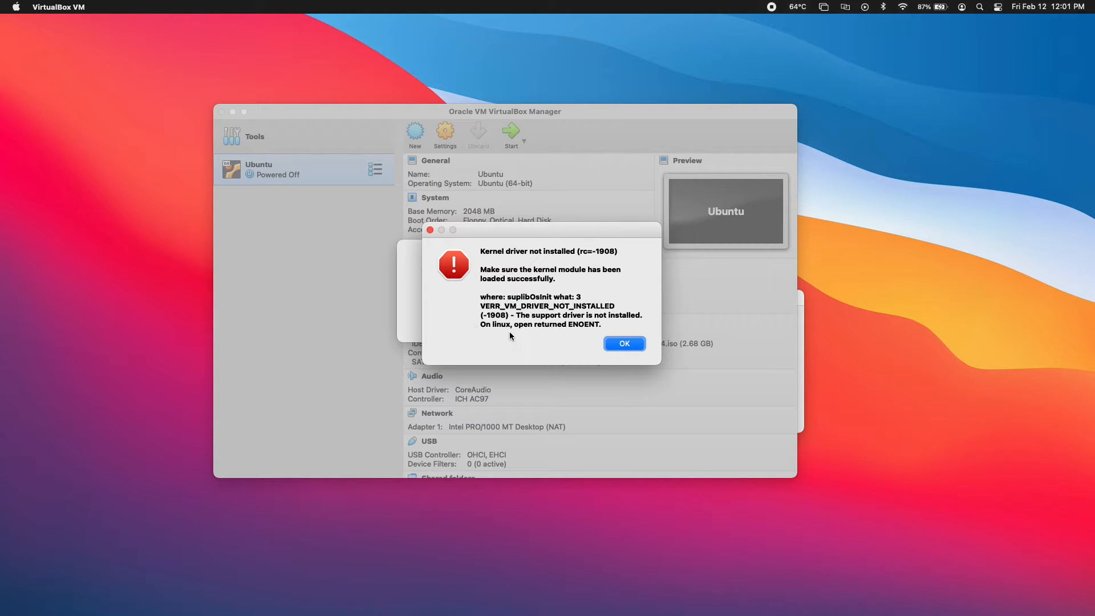
{"action": "left_click", "coordinate": [625, 346]}
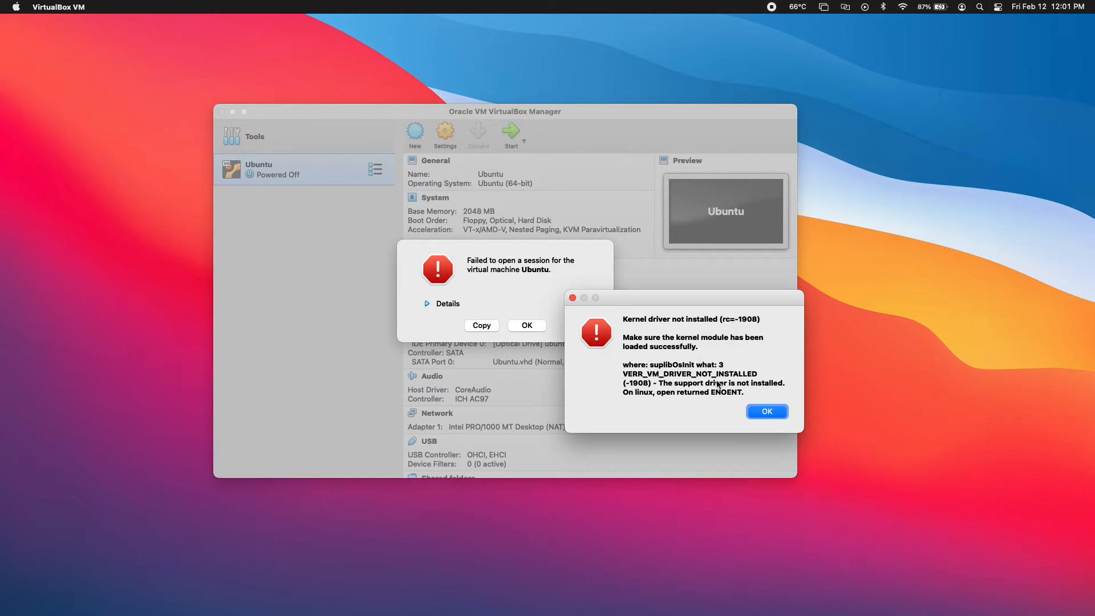
{"action": "left_click", "coordinate": [753, 411]}
{"action": "left_click", "coordinate": [527, 325]}
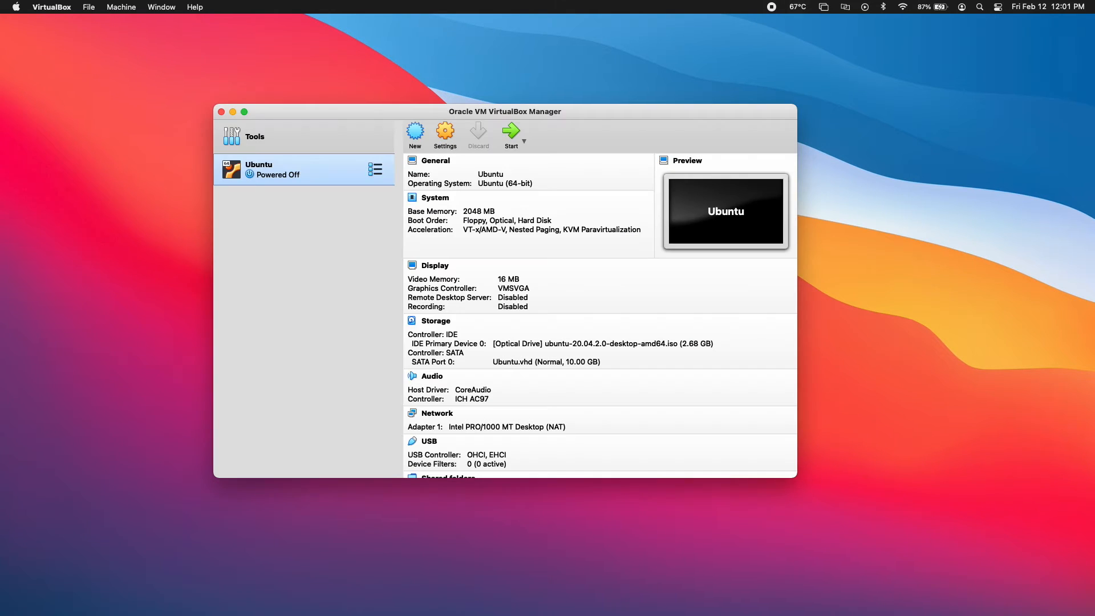
{"action": "left_click_drag", "start_coordinate": [573, 111], "coordinate": [601, 108]}
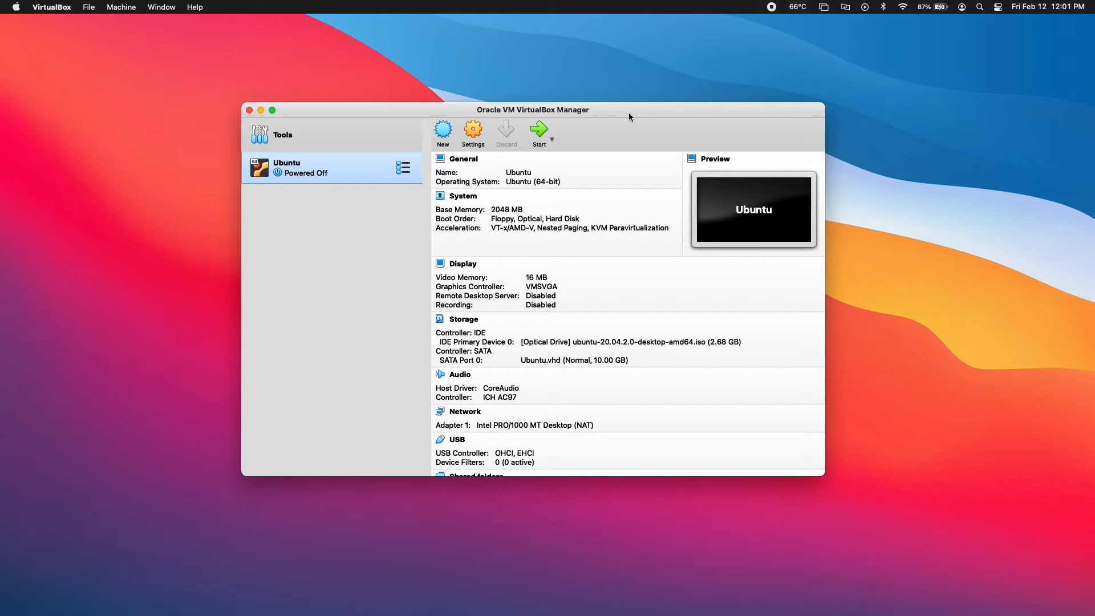
Open the Apple menu in the Mac menu bar
{"action": "left_click", "coordinate": [16, 7]}
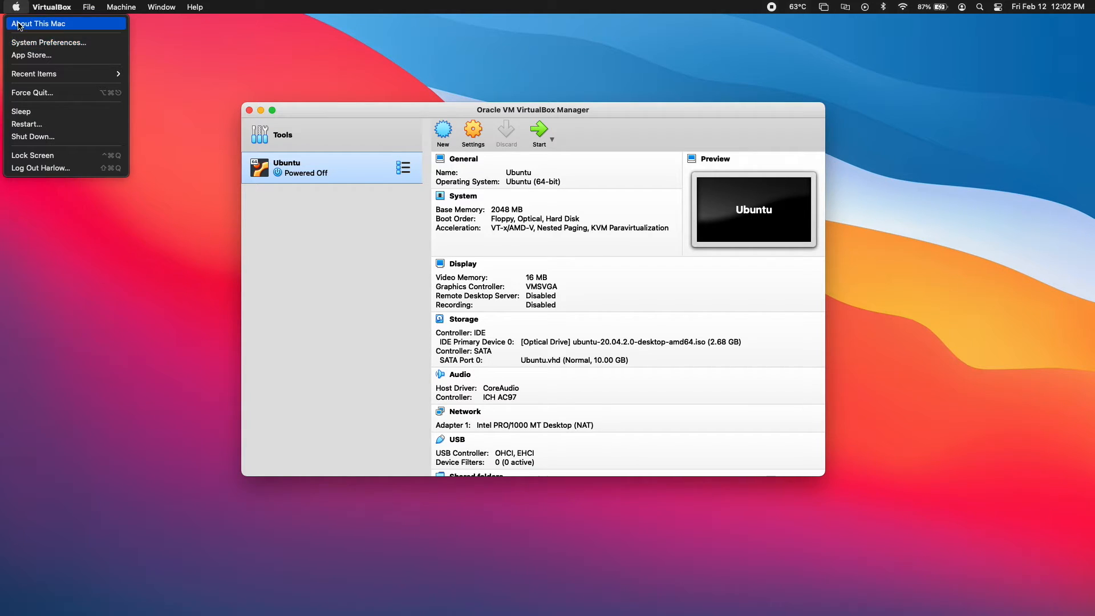
Unlock Security & Privacy with the admin password and allow Oracle America's system software
{"action": "left_click", "coordinate": [89, 46]}
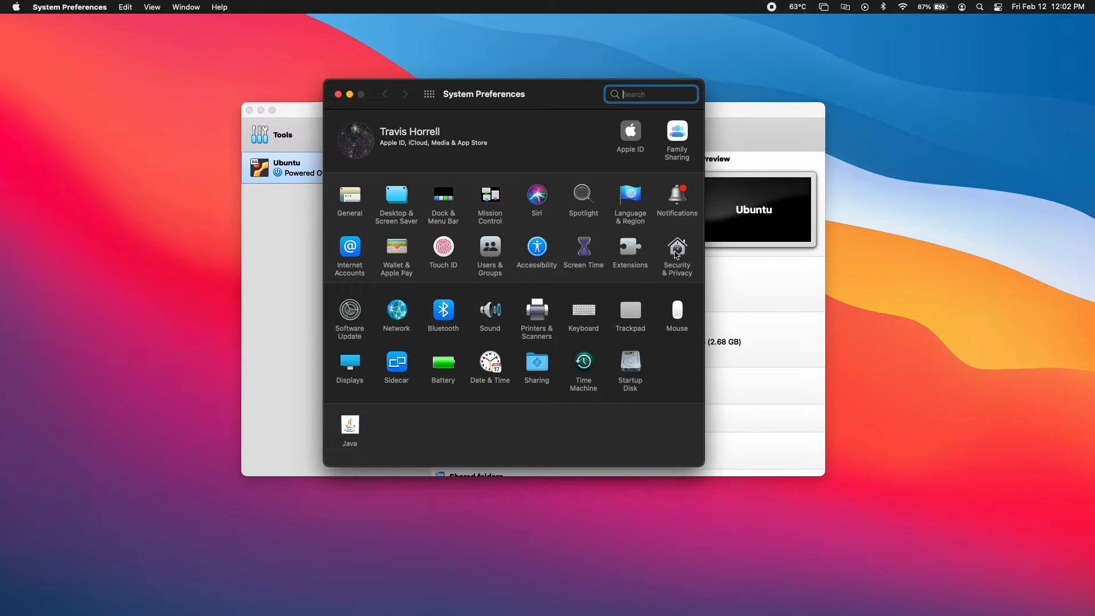
{"action": "left_click", "coordinate": [676, 255]}
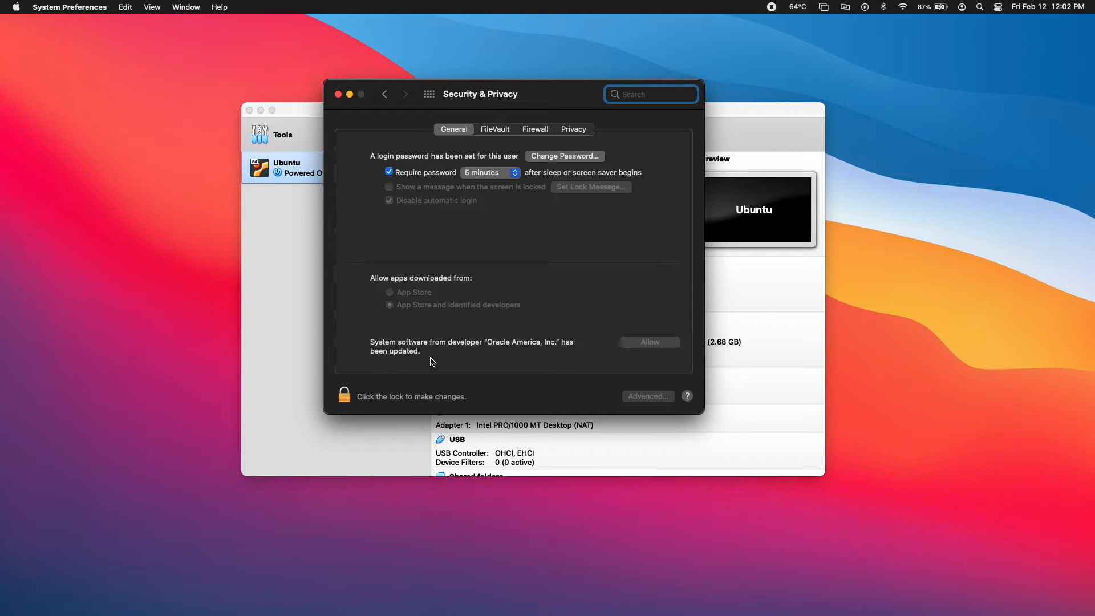
{"action": "left_click", "coordinate": [339, 399]}
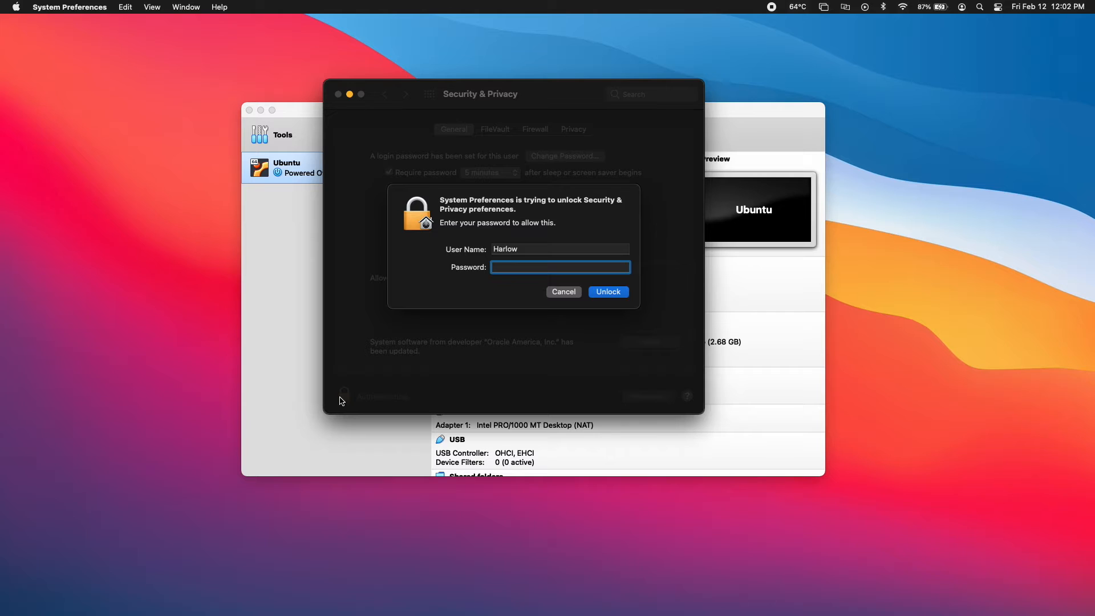
{"action": "type", "text": "••••••"}
{"action": "key", "text": "Return"}
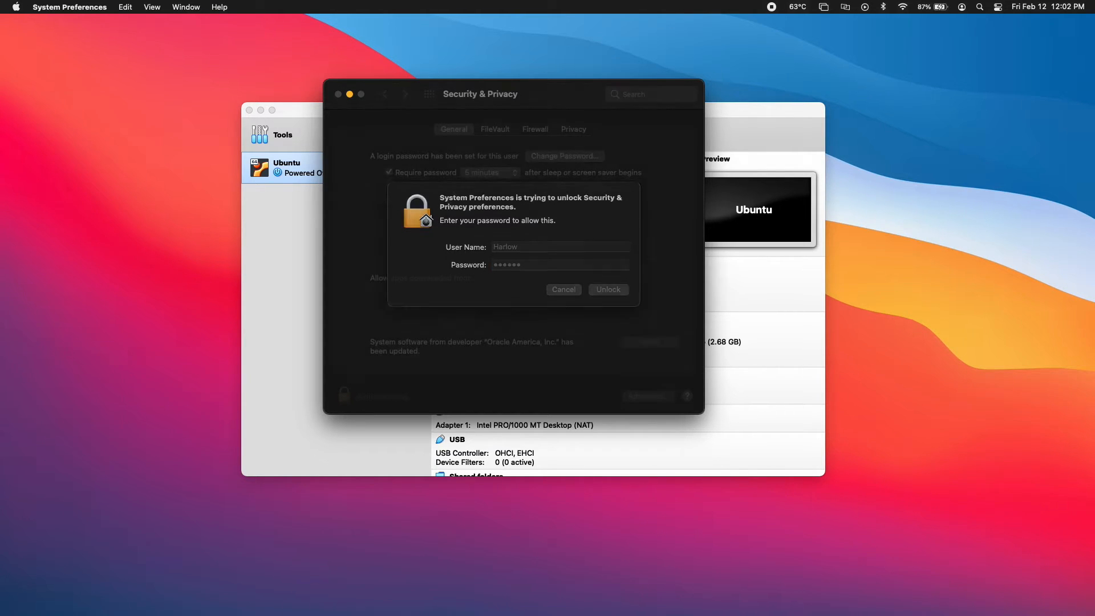
{"action": "left_click", "coordinate": [648, 342]}
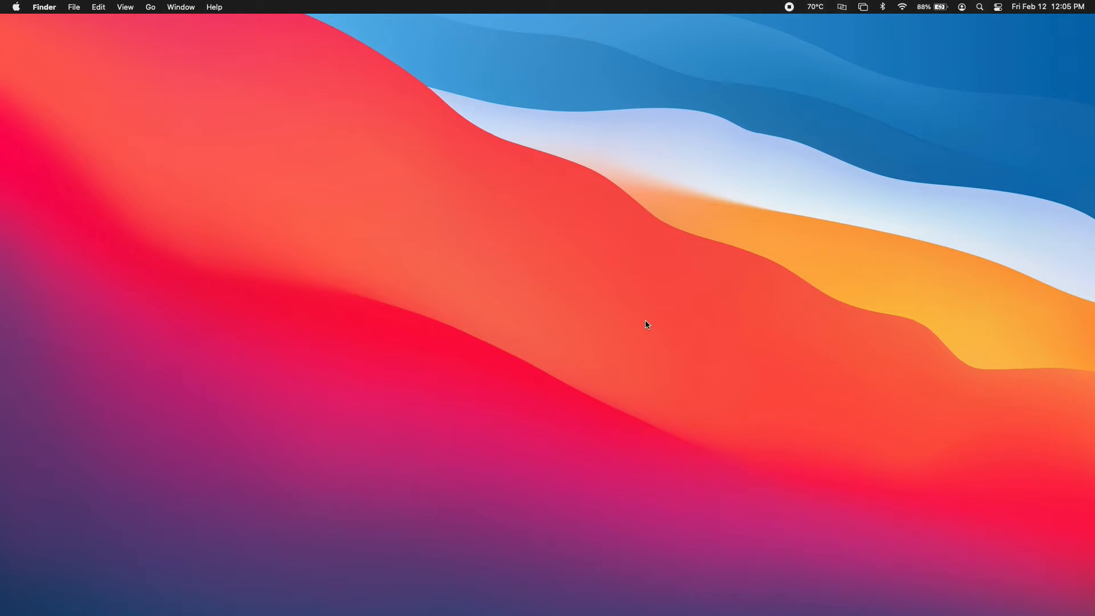
Relaunch VirtualBox from the Applications stack in the Dock
{"action": "left_click", "coordinate": [889, 587]}
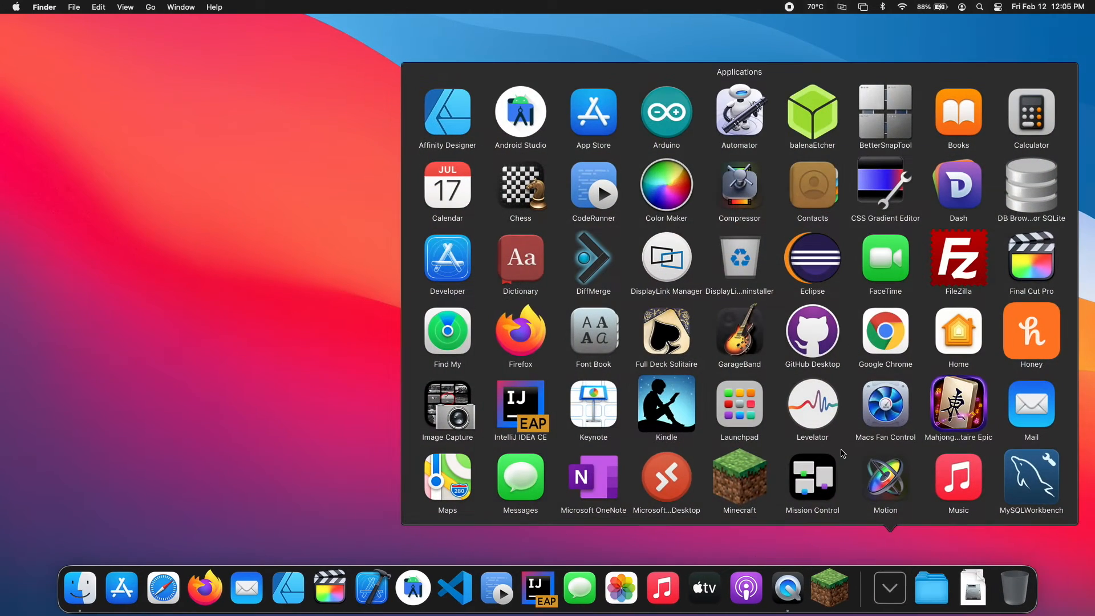
{"action": "scroll", "coordinate": [841, 449], "scroll_direction": "down", "scroll_amount": 10}
{"action": "left_click", "coordinate": [734, 472]}
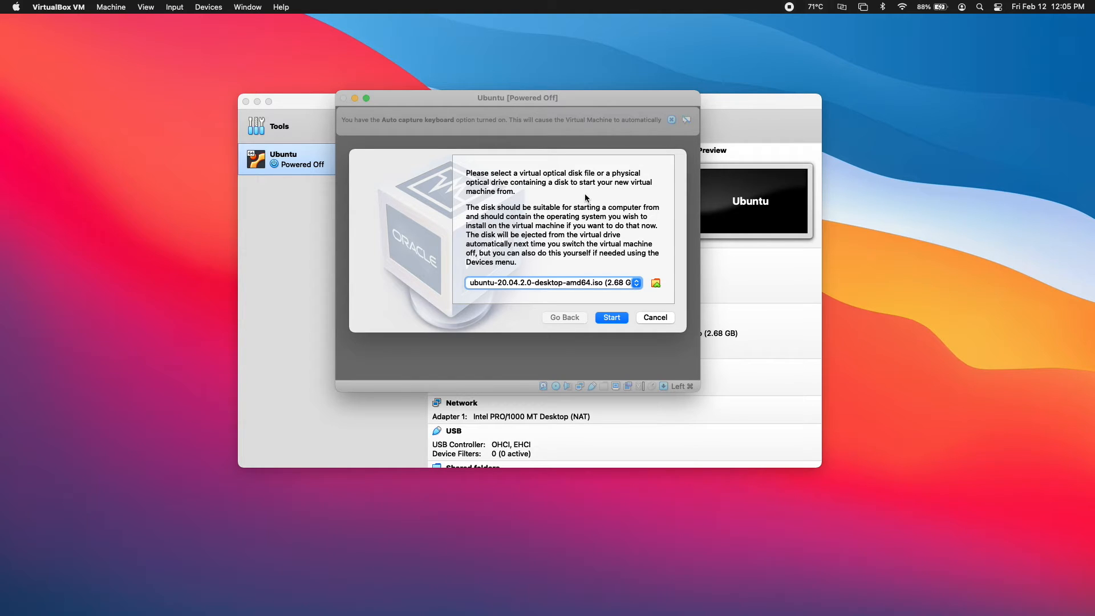
Start the Ubuntu VM from the ISO, dismiss the auto-capture notice, and grant microphone access
{"action": "left_click", "coordinate": [614, 317]}
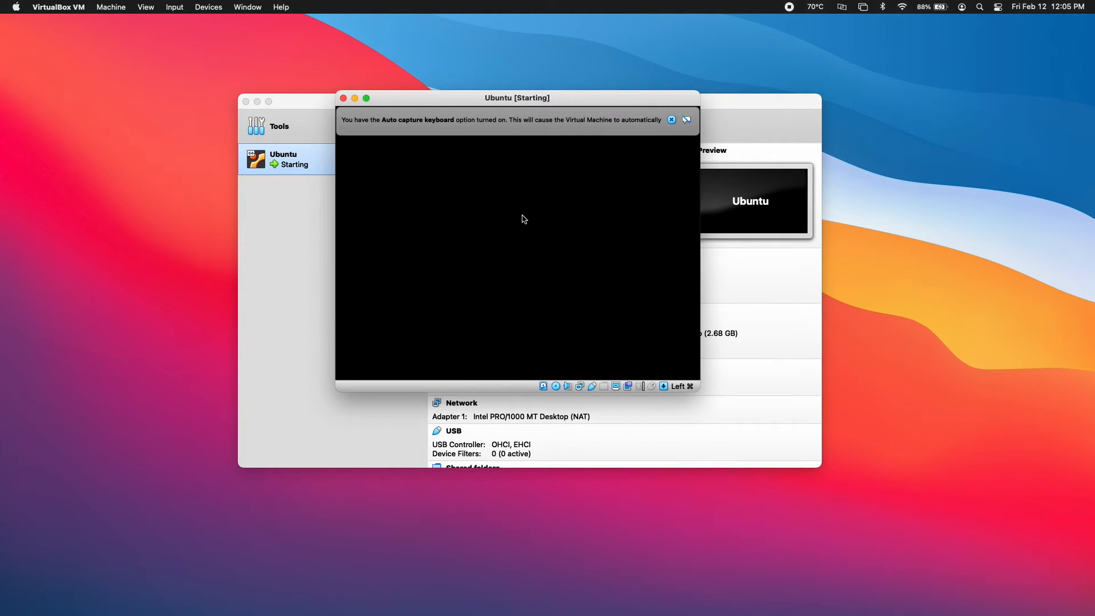
{"action": "left_click", "coordinate": [672, 119]}
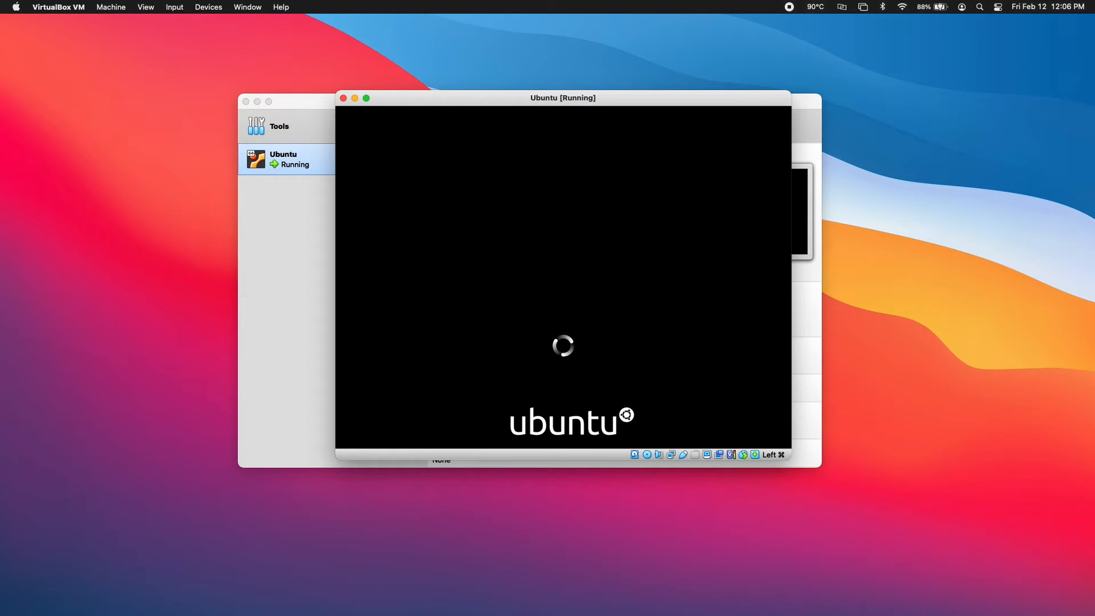
{"action": "key", "text": "super+shift+5"}
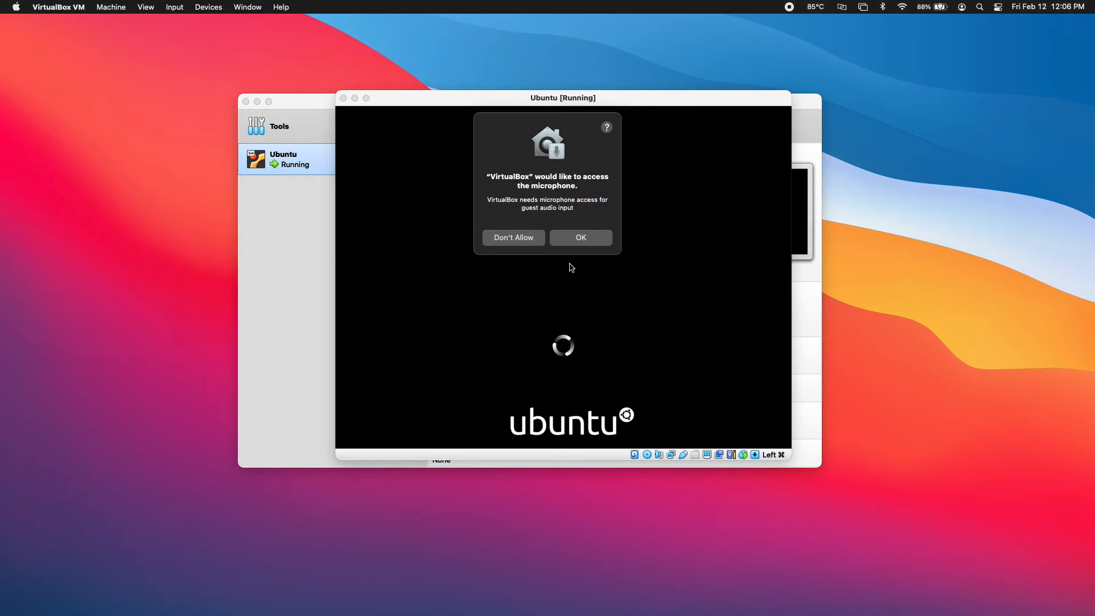
{"action": "left_click", "coordinate": [578, 238]}
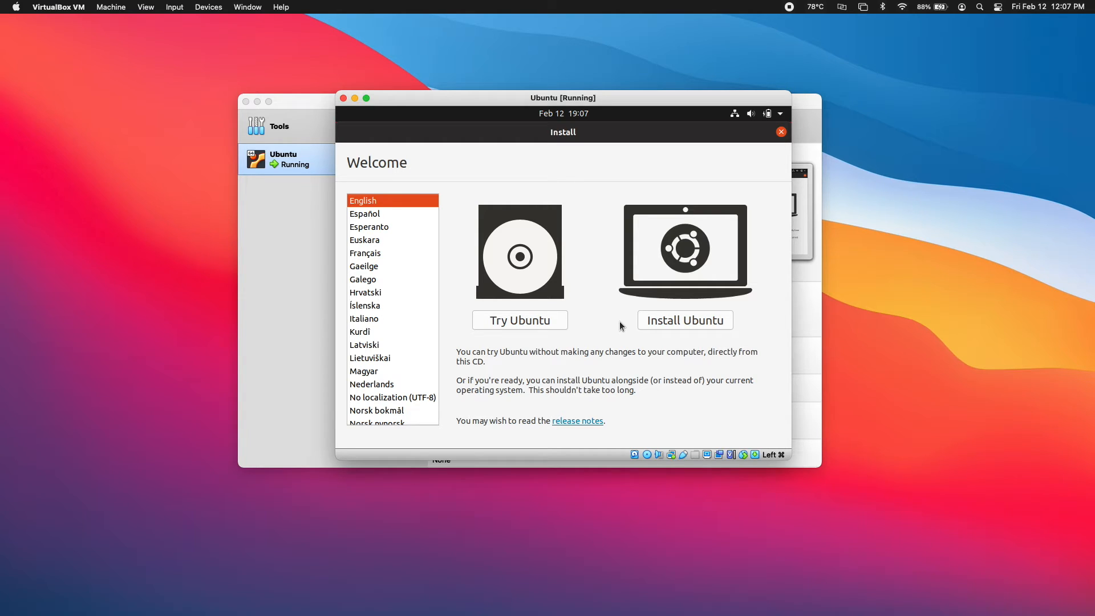
Choose Install Ubuntu, keeping the English (US) keyboard and Normal installation with updates
{"action": "left_click", "coordinate": [643, 322]}
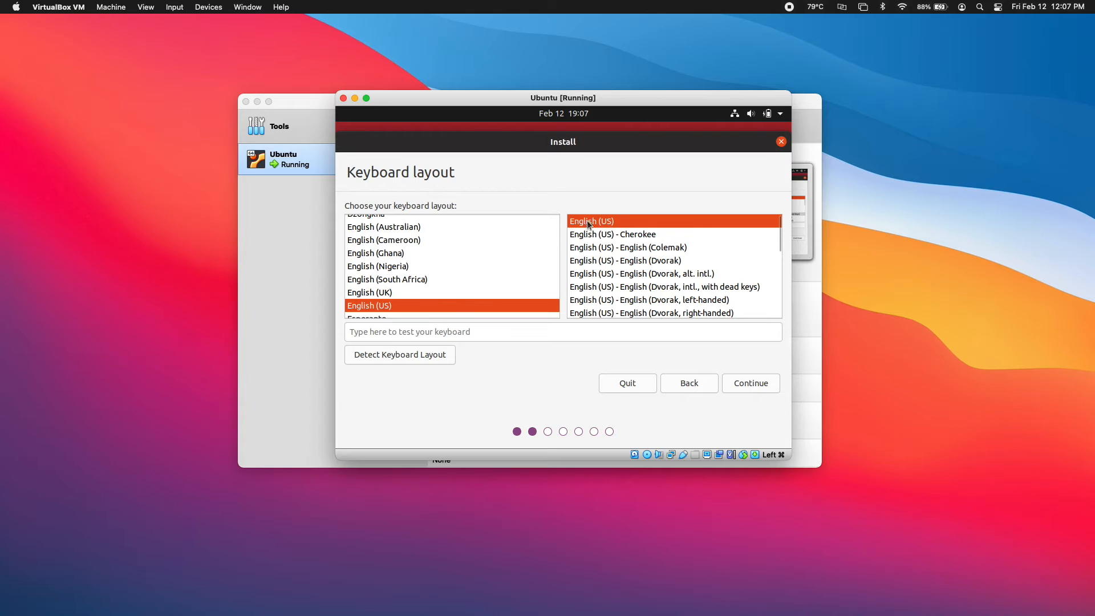
{"action": "left_click", "coordinate": [758, 390]}
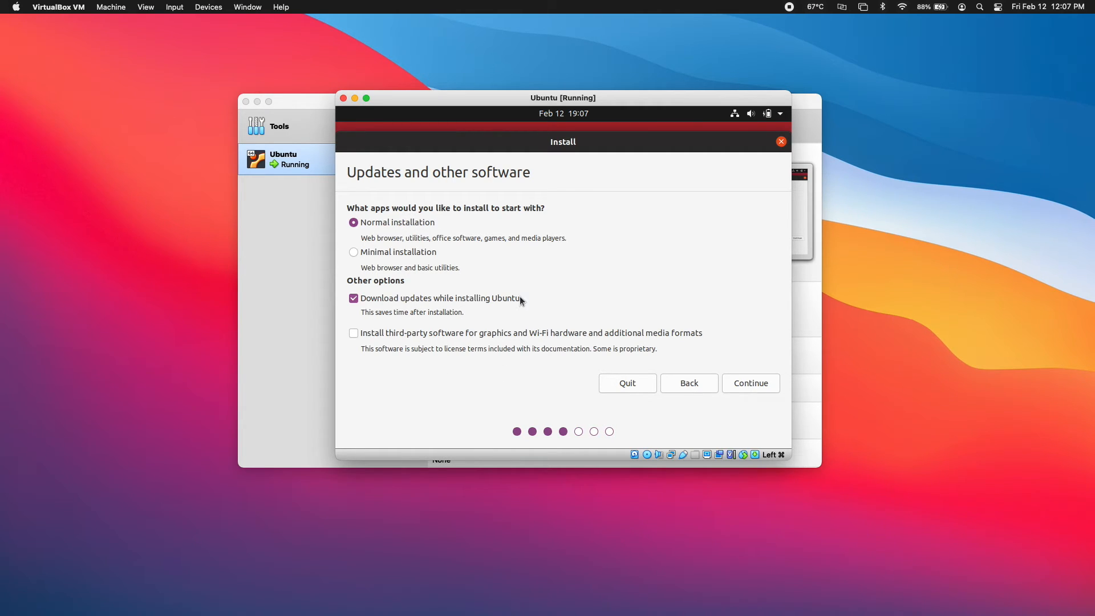
{"action": "left_click", "coordinate": [752, 388]}
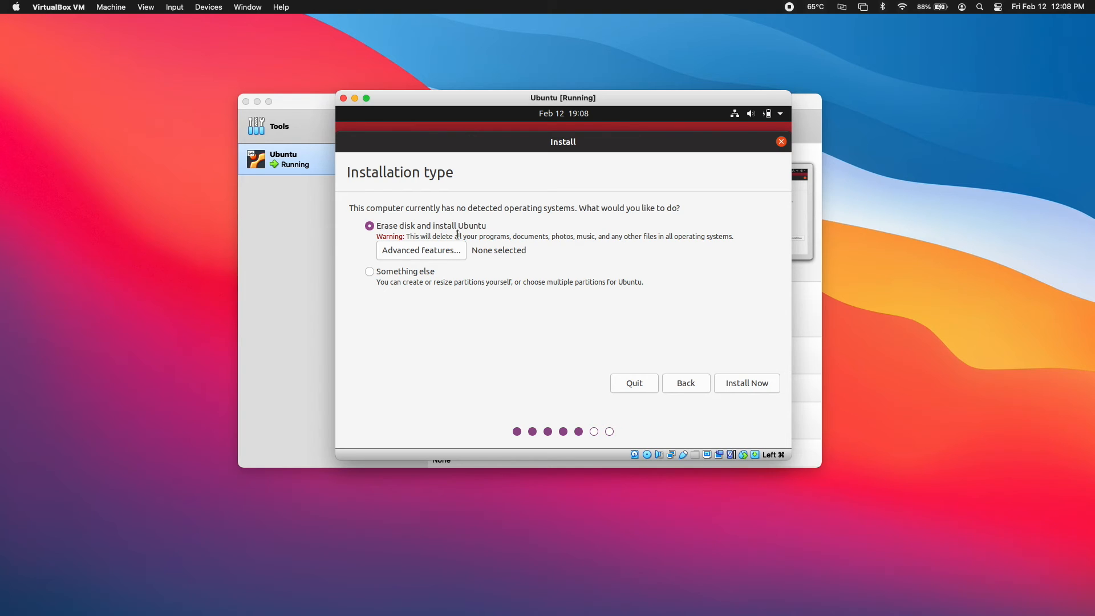
Erase the whole virtual disk to install Ubuntu and set the time zone to Boise
{"action": "left_click", "coordinate": [764, 384]}
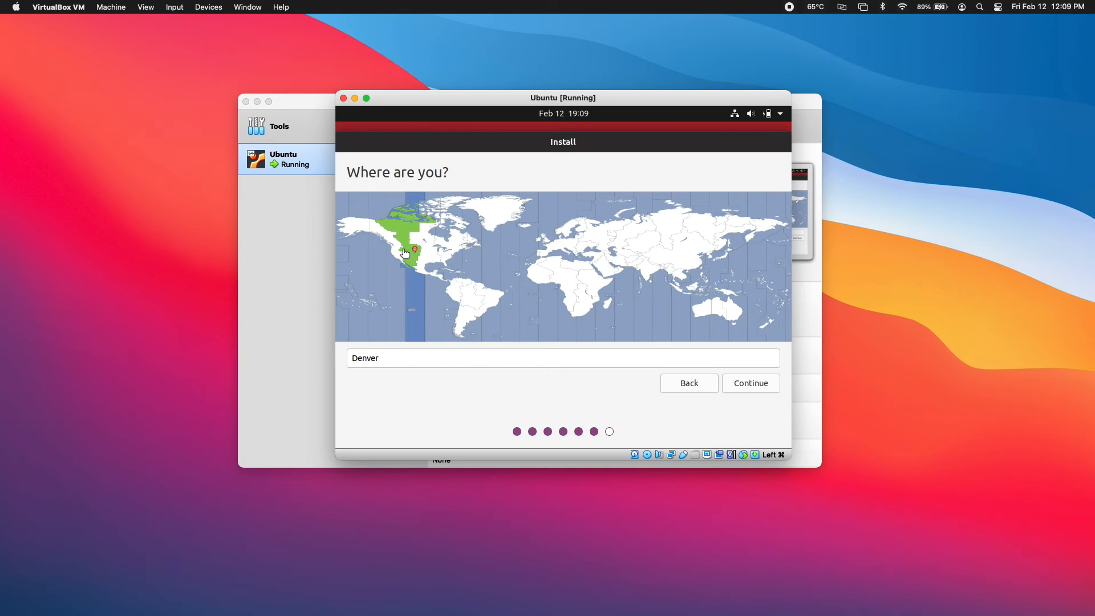
{"action": "left_click", "coordinate": [403, 251]}
{"action": "left_click", "coordinate": [744, 384]}
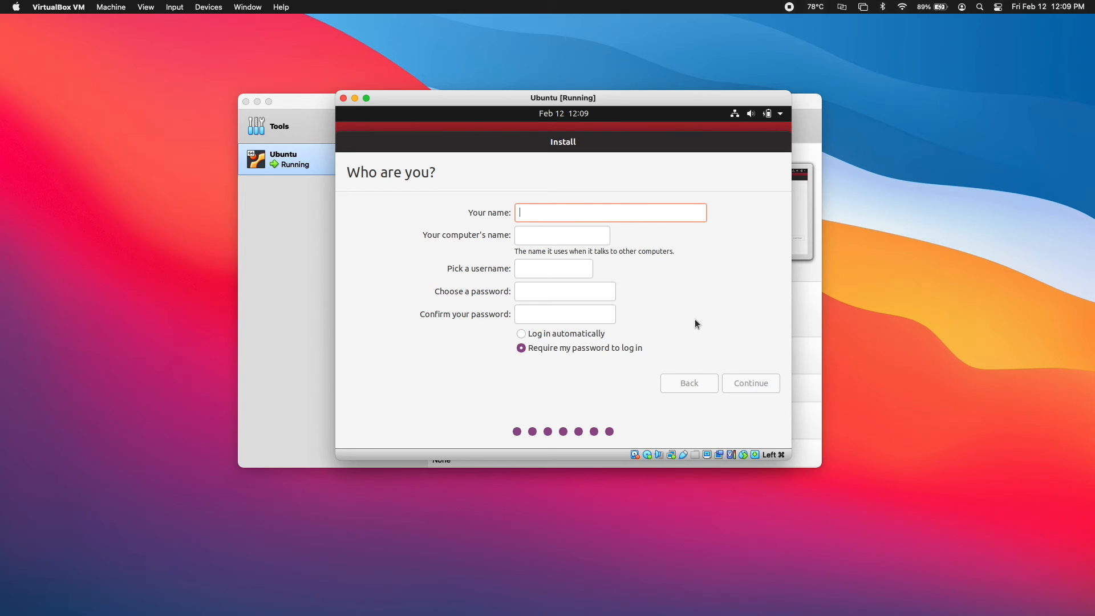
Enter 'TestAccount' as the account name, correcting the typos
{"action": "type", "text": "Test"}
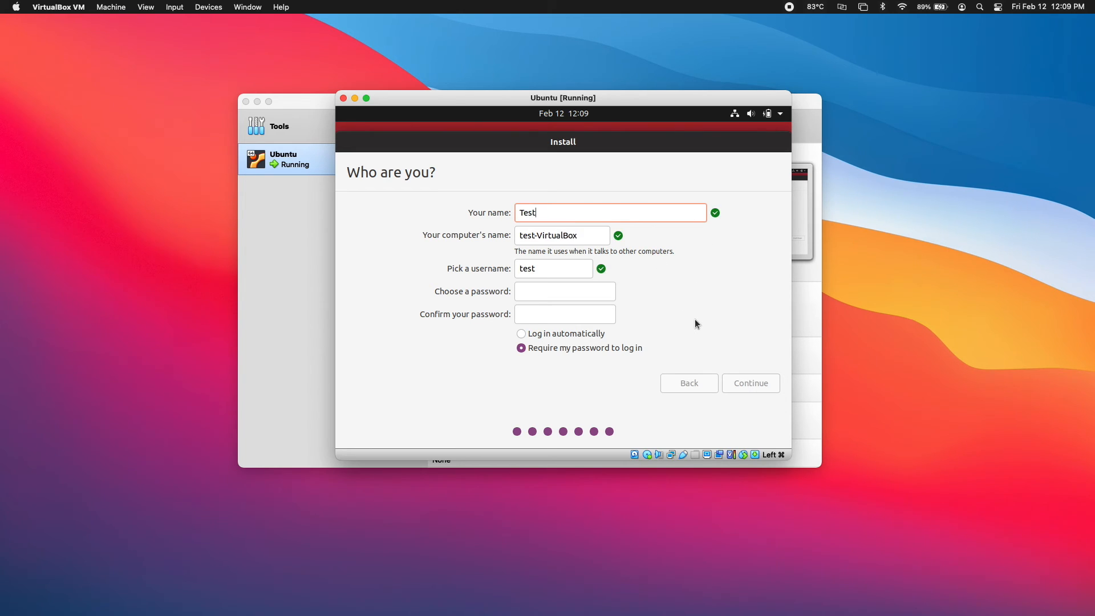
{"action": "type", "text": "Acount"}
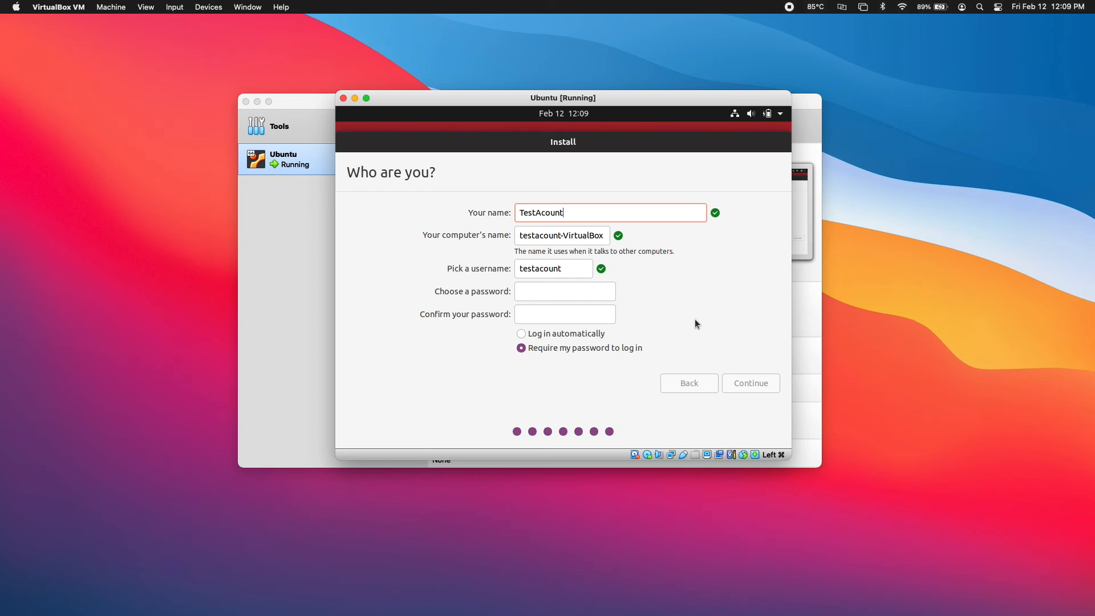
{"action": "key", "text": "BackSpace"}
{"action": "key", "text": "BackSpace"}
{"action": "key", "text": "BackSpace"}
{"action": "key", "text": "BackSpace"}
{"action": "type", "text": "count"}
Set and confirm the account password, enable automatic login, and continue the installation
{"action": "left_click", "coordinate": [552, 294]}
{"action": "type", "text": "•••••"}
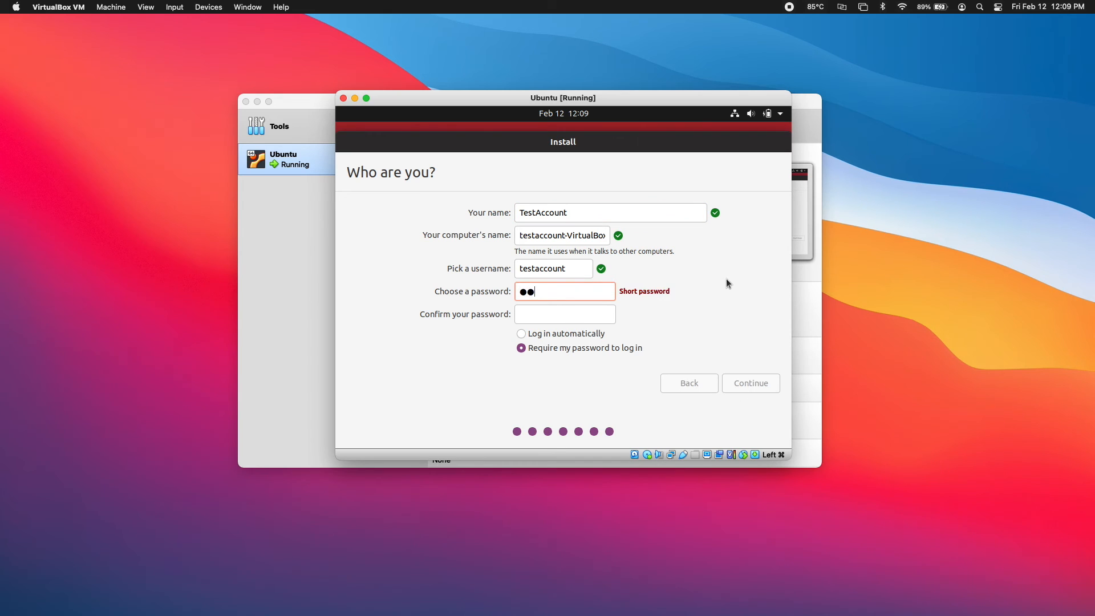
{"action": "key", "text": "Tab"}
{"action": "type", "text": "•••••"}
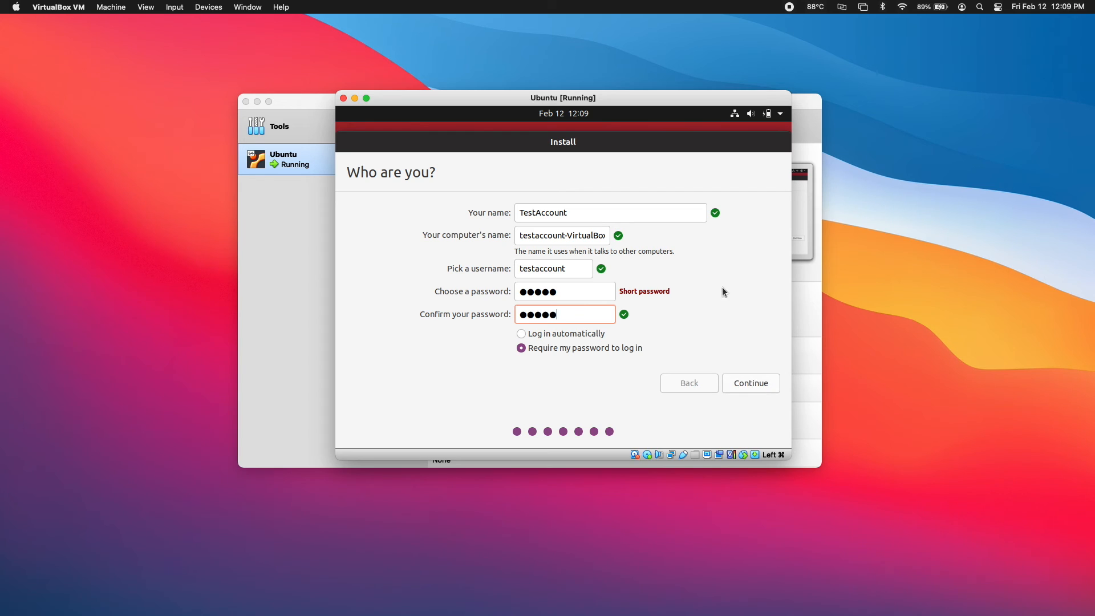
{"action": "left_click", "coordinate": [575, 334]}
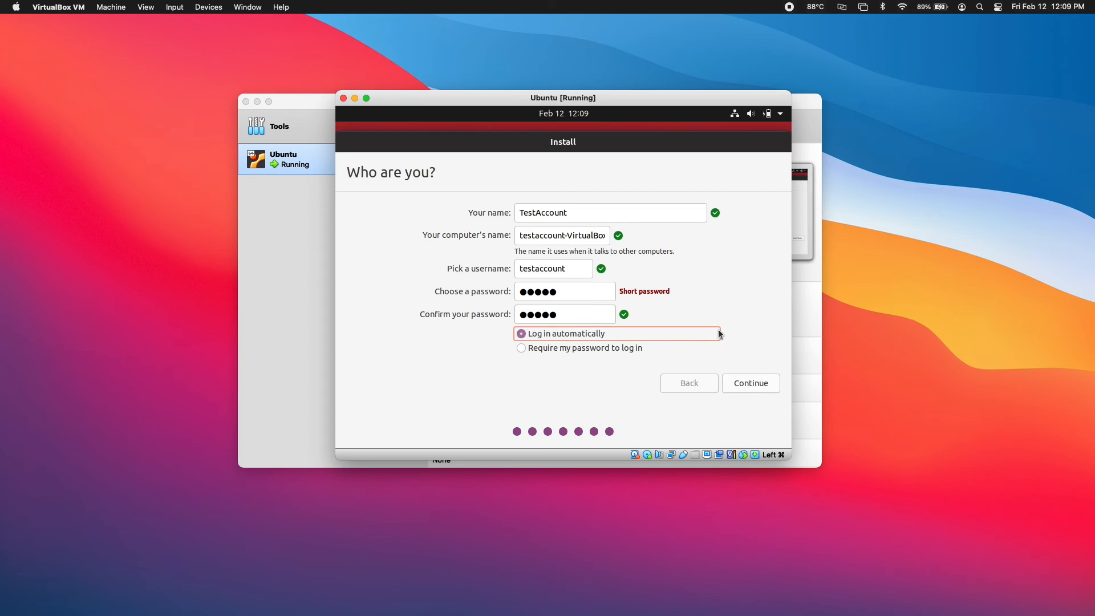
{"action": "left_click", "coordinate": [750, 383]}
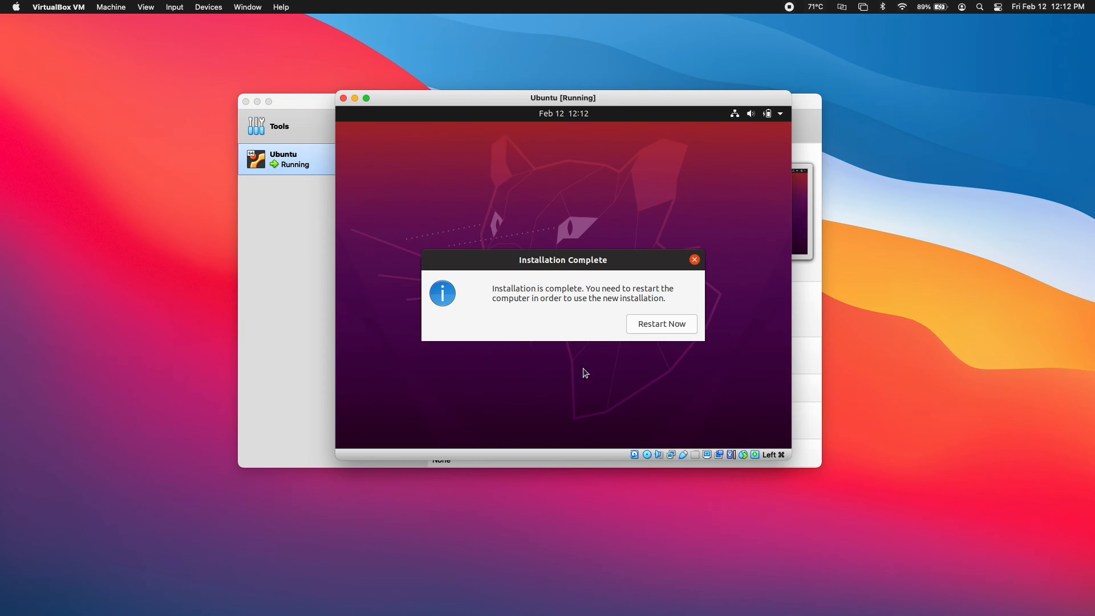
Restart into the installed Ubuntu and complete the welcome wizard, declining to send system info
{"action": "left_click", "coordinate": [645, 328]}
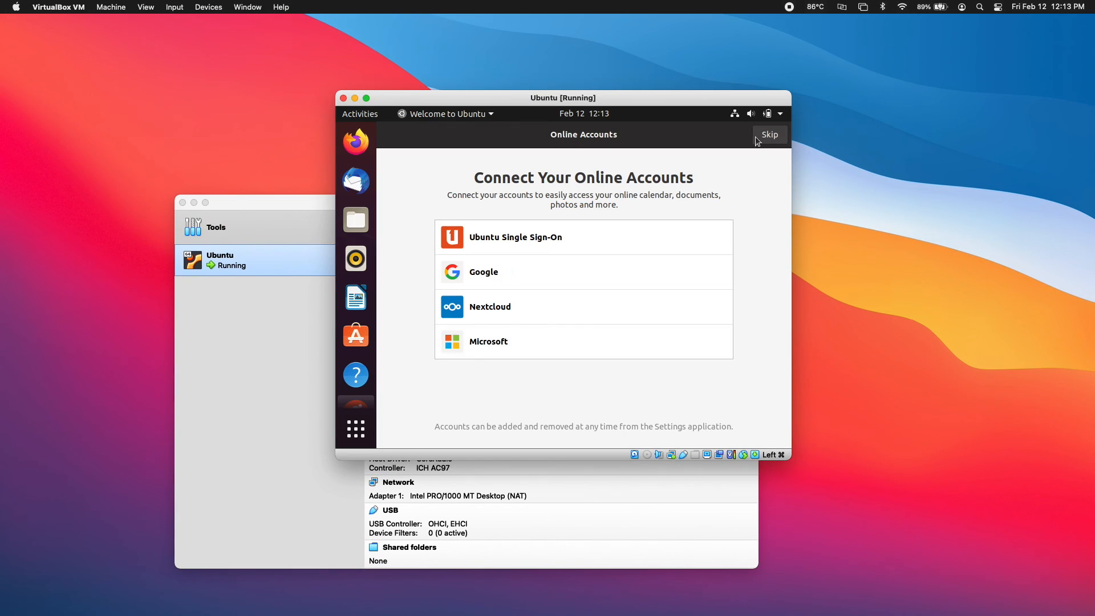
{"action": "left_click", "coordinate": [766, 137]}
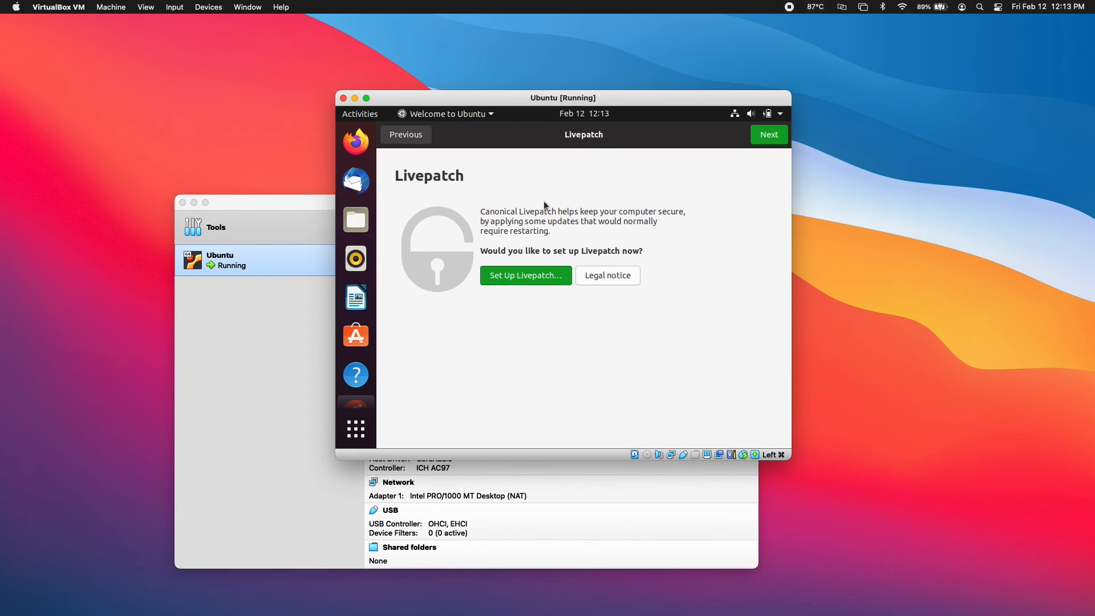
{"action": "left_click", "coordinate": [774, 139]}
{"action": "left_click", "coordinate": [559, 329]}
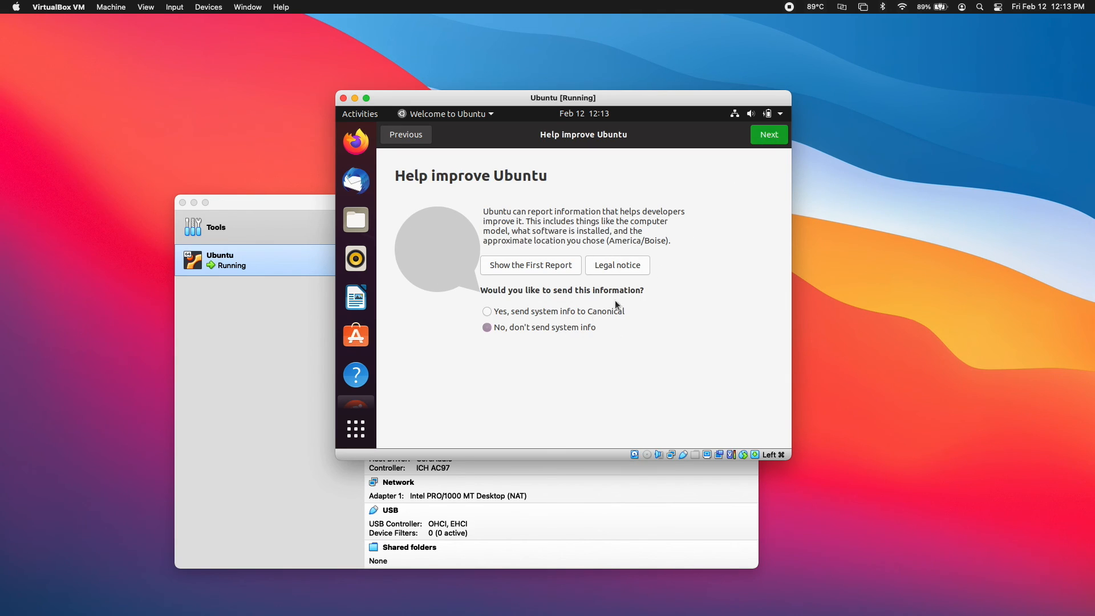
{"action": "left_click", "coordinate": [765, 139]}
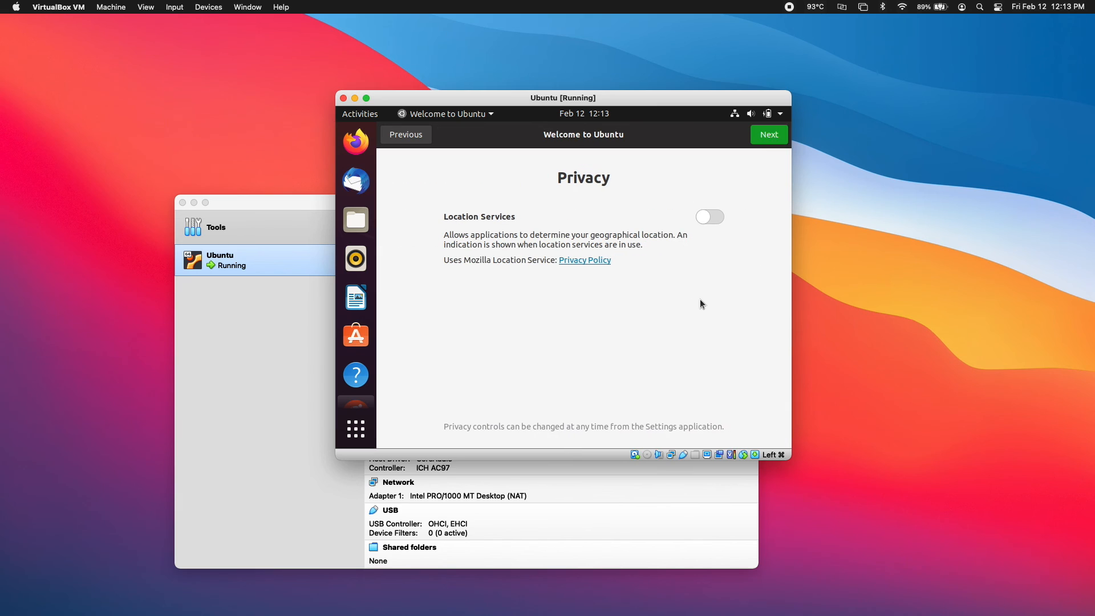
{"action": "left_click", "coordinate": [763, 139]}
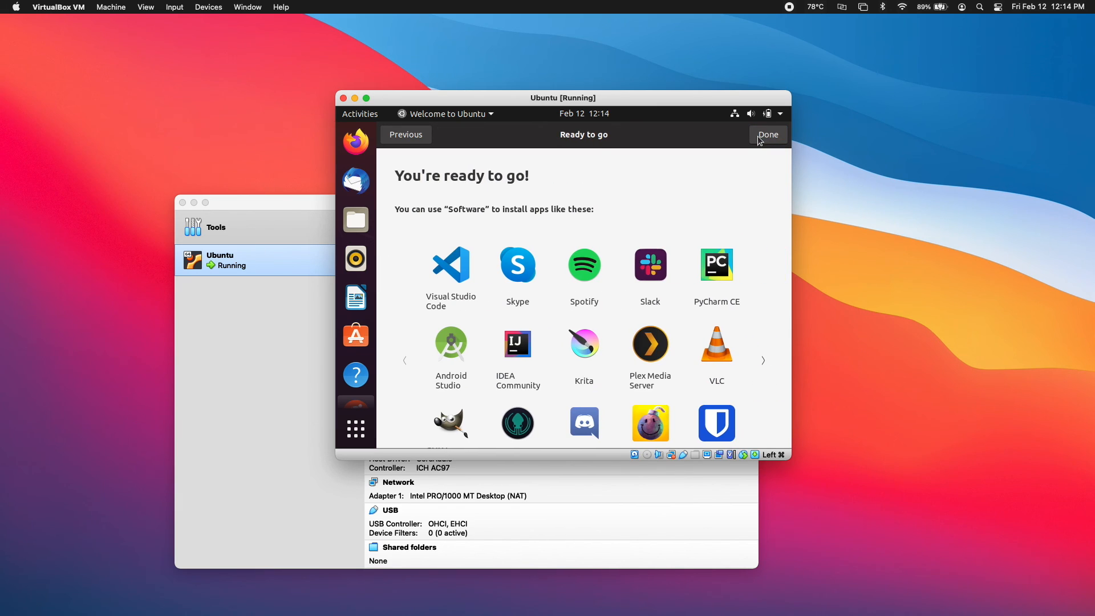
{"action": "left_click", "coordinate": [764, 138]}
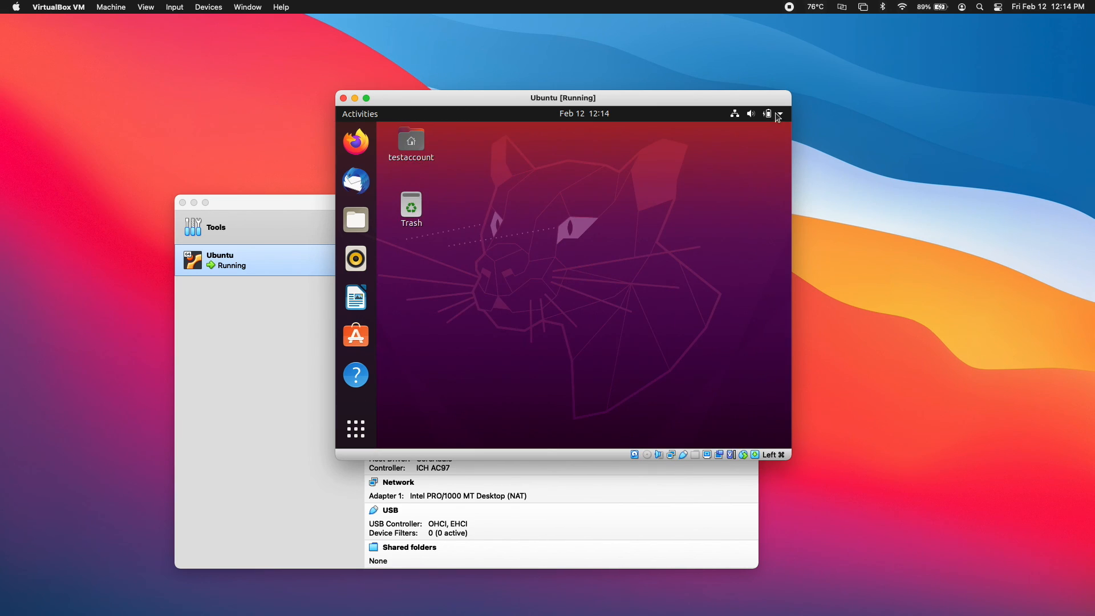
Dismiss the Ubuntu system menu and drag the enlarged VM window toward screen centre
{"action": "left_click", "coordinate": [778, 114]}
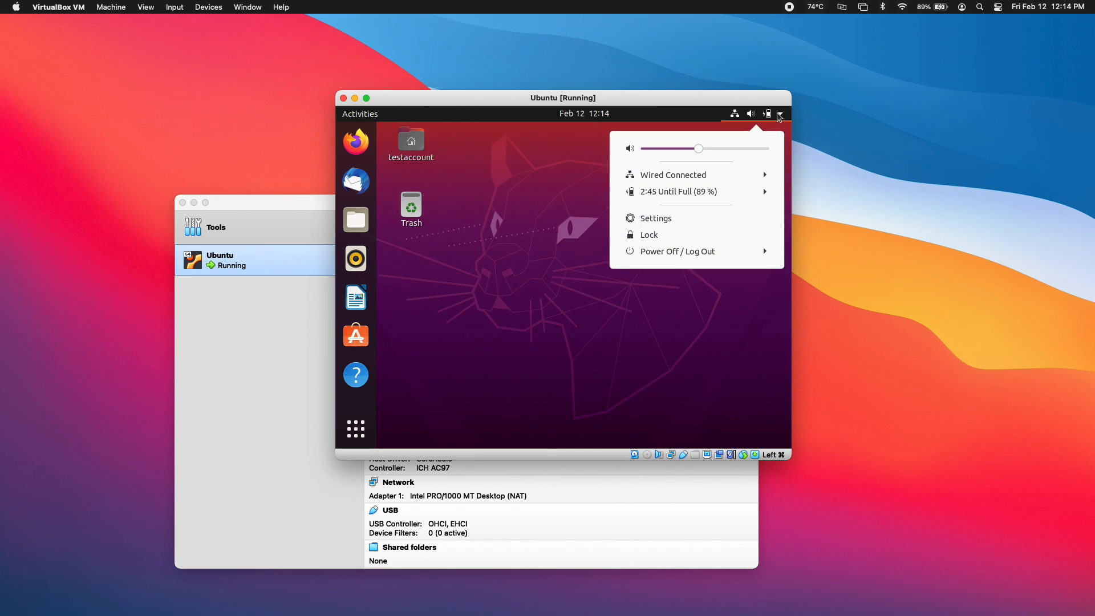
{"action": "left_click", "coordinate": [507, 283]}
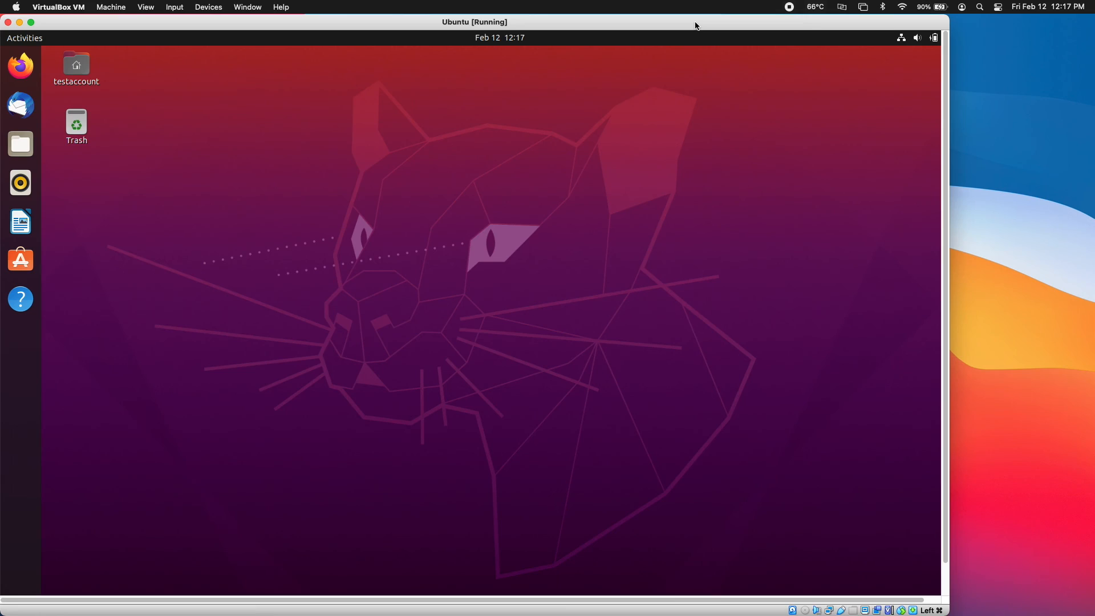
{"action": "left_click_drag", "start_coordinate": [696, 26], "coordinate": [776, 26]}
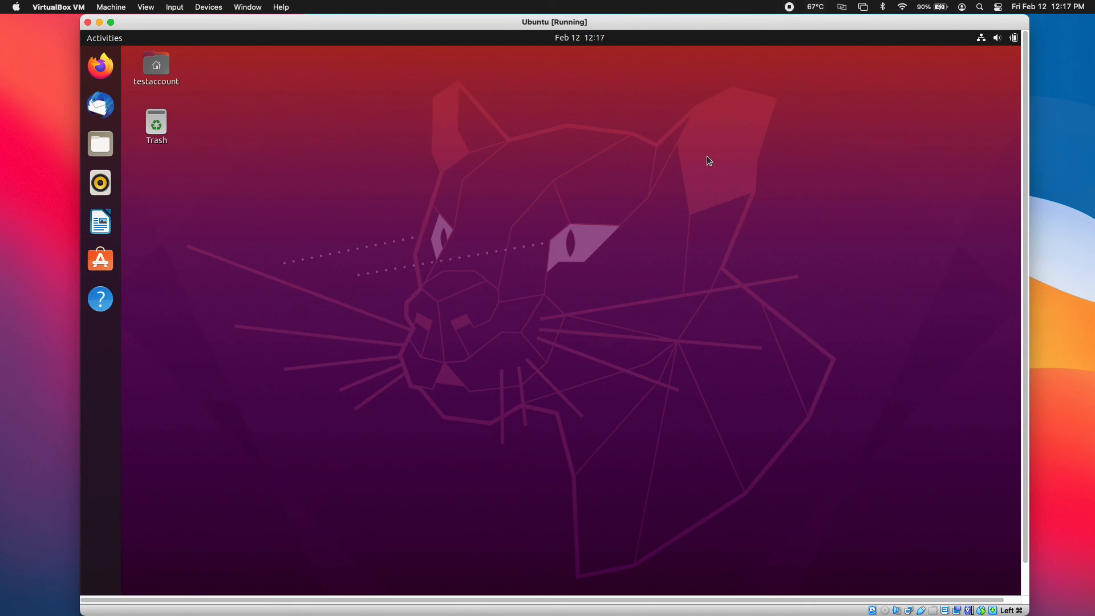